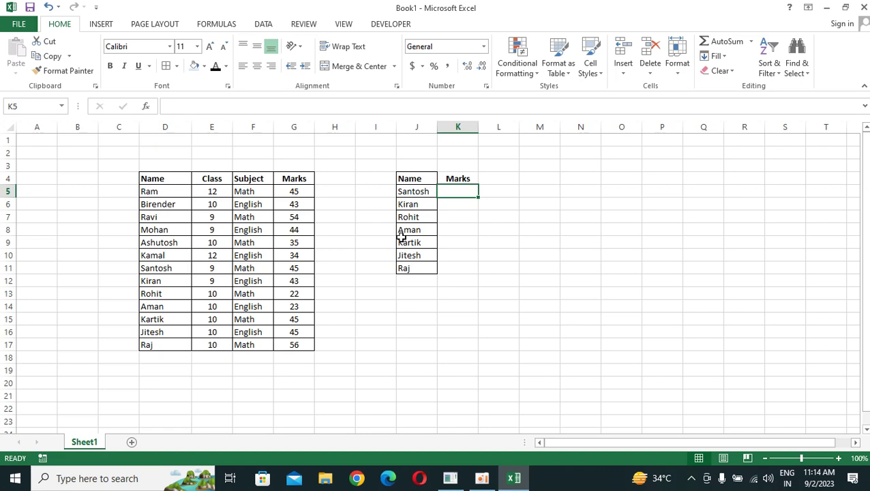
type("=")
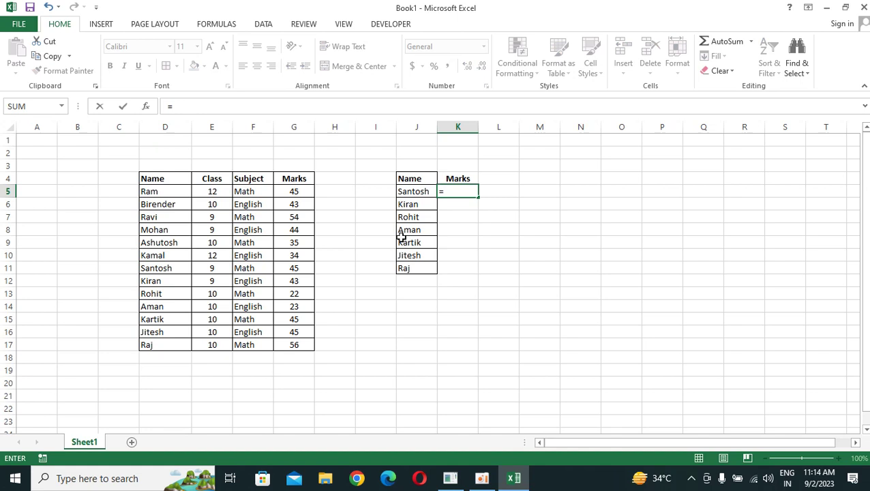
type("vlo")
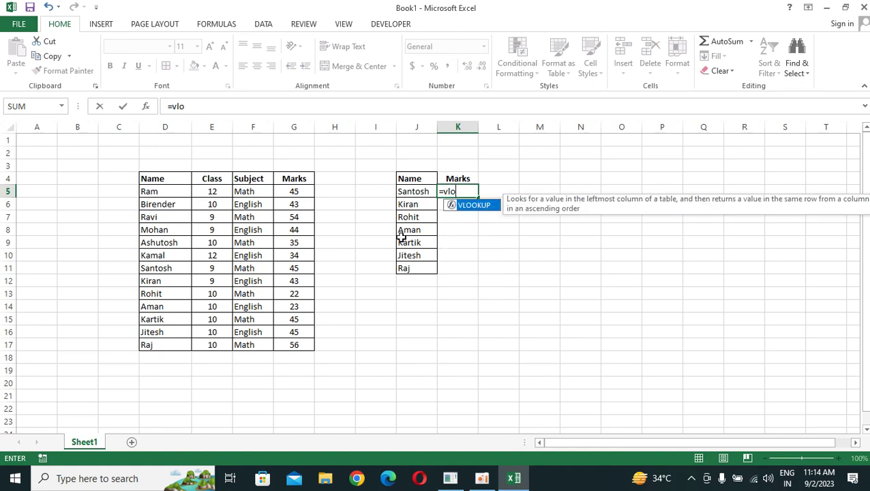
key("Tab")
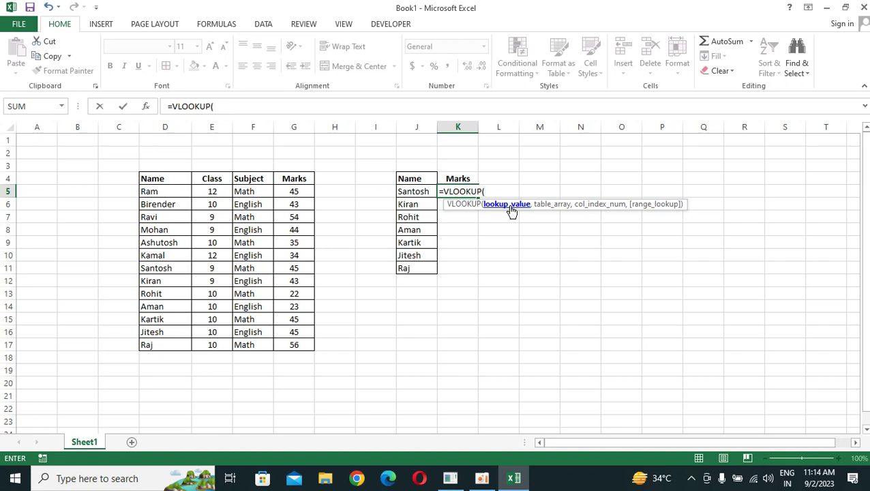
key("Escape")
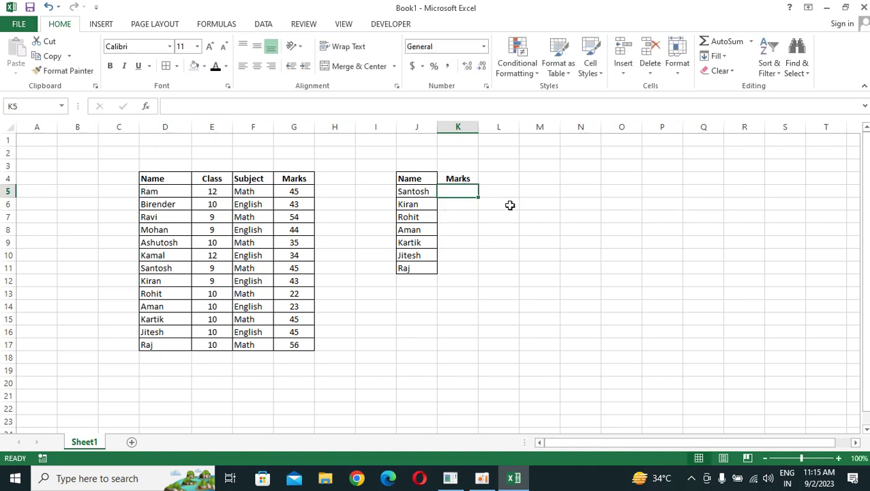
Apply all borders and a yellow fill to the empty cells O2:P6
key("Right")
key("Right")
key("Right")
key("Up")
key("Up")
key("Right")
key("Up")
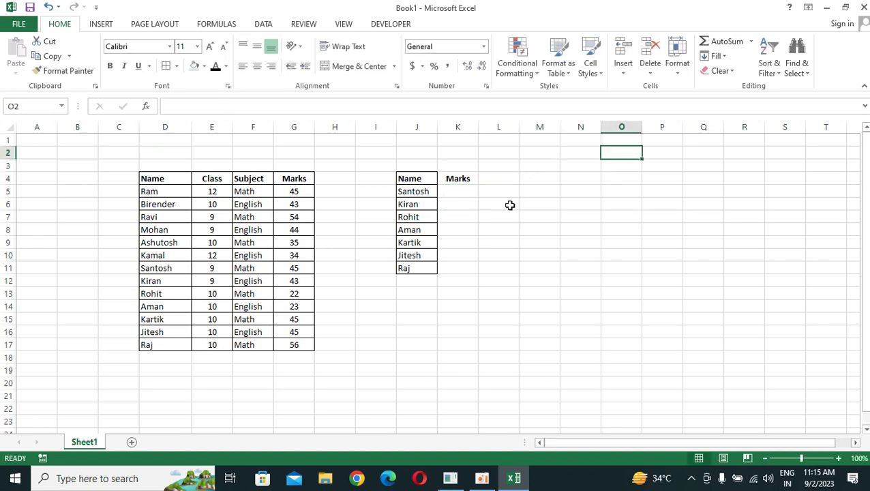
key("shift+Right")
key("shift+Down")
key("shift+Down")
key("shift+Down")
key("shift+Down")
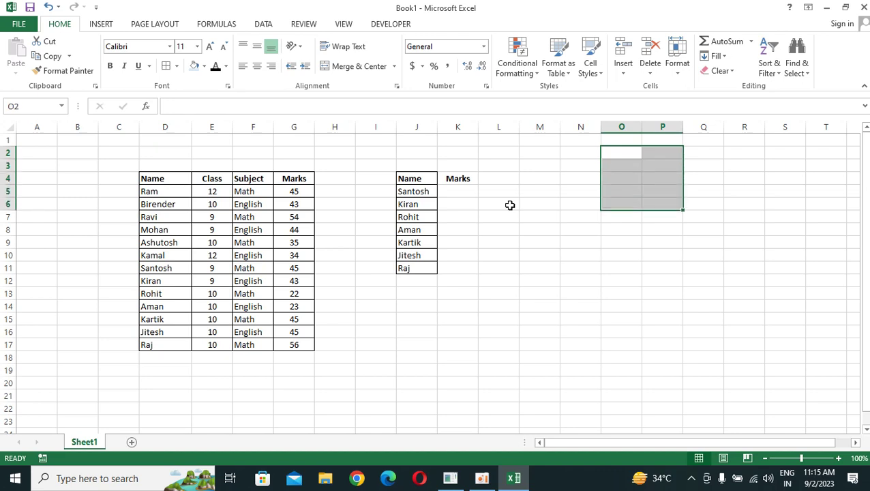
key("alt+h")
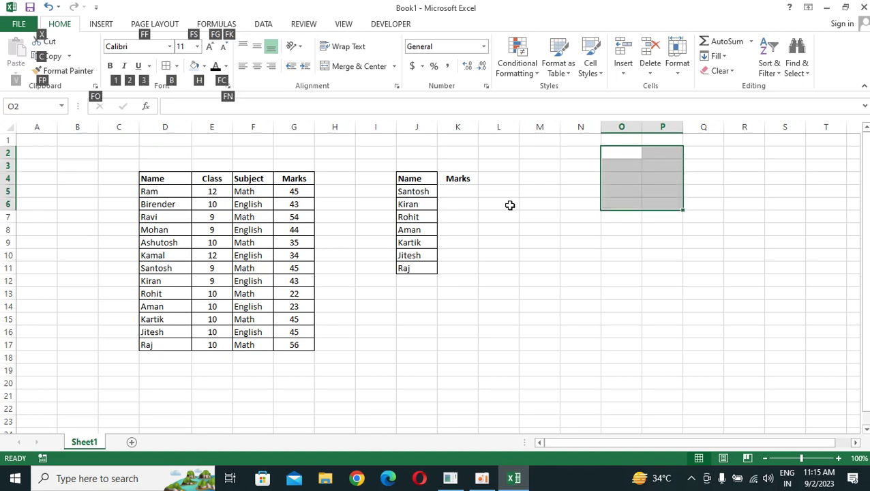
key("b")
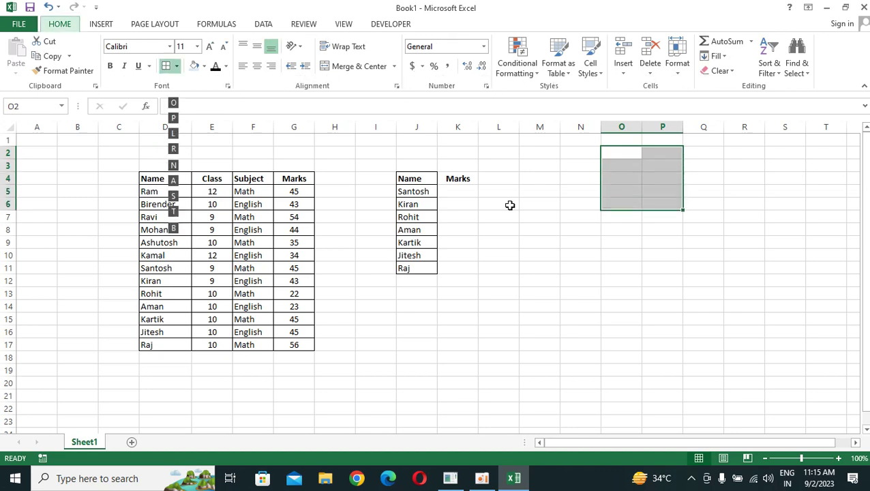
key("a")
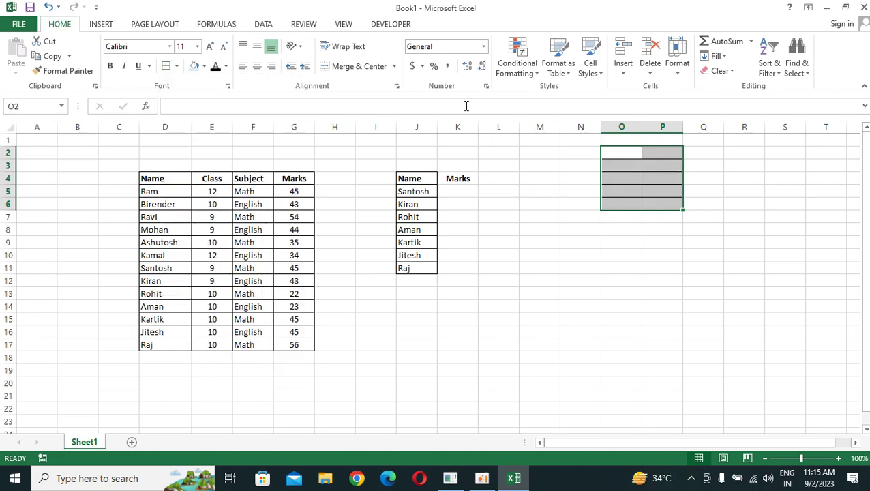
left_click(203, 68)
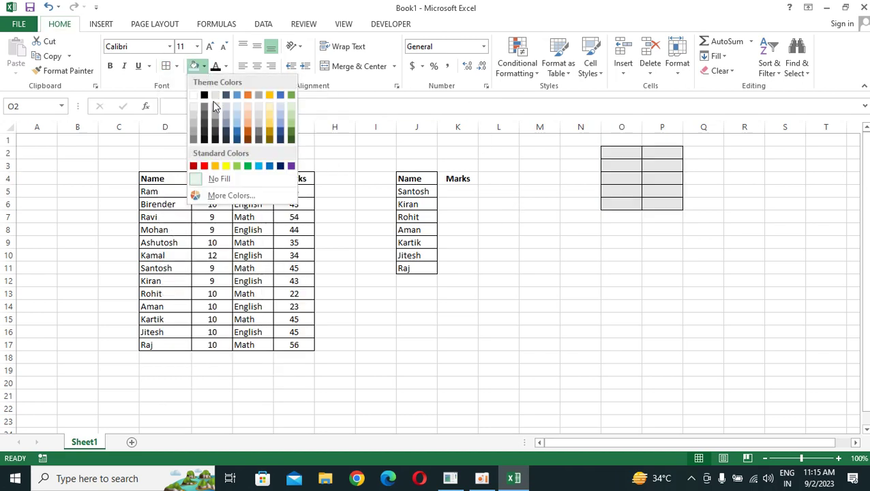
left_click(226, 167)
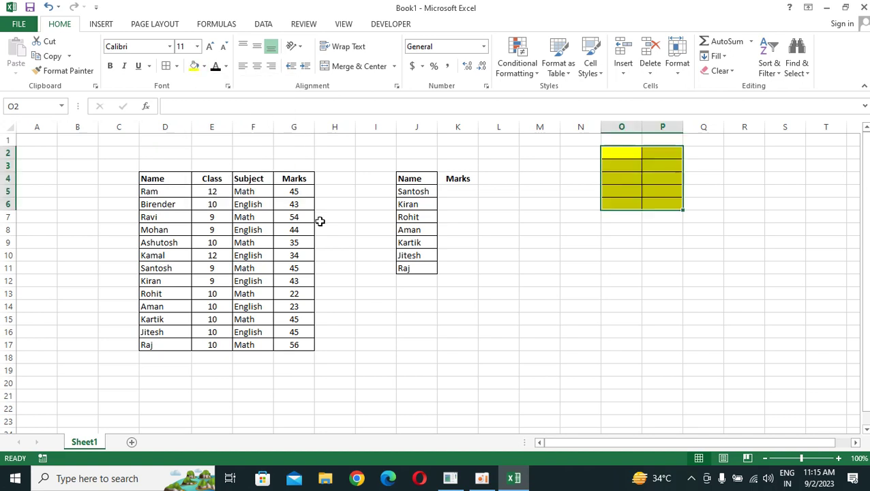
Fill the empty cells O10:P14 with light gold
left_click(624, 255)
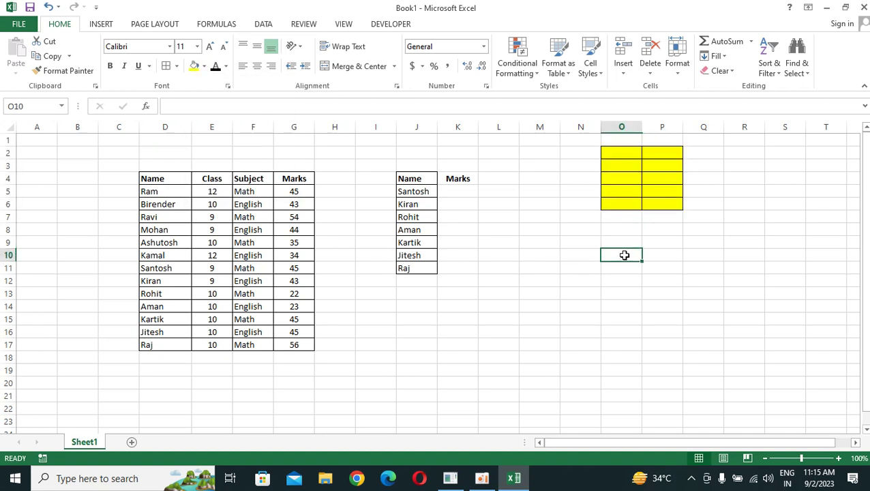
key("shift+Right")
key("shift+Right")
key("shift+Down")
key("shift+Left")
key("shift+Down")
key("shift+Down")
key("shift+Down")
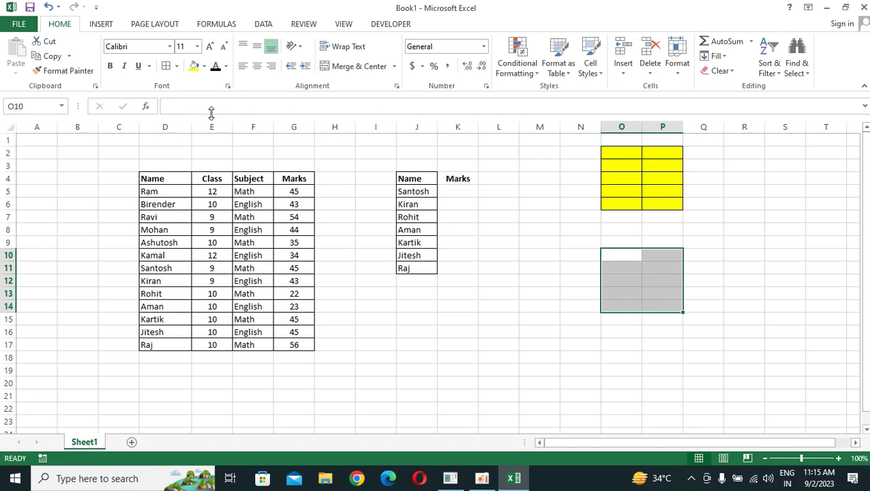
left_click(204, 67)
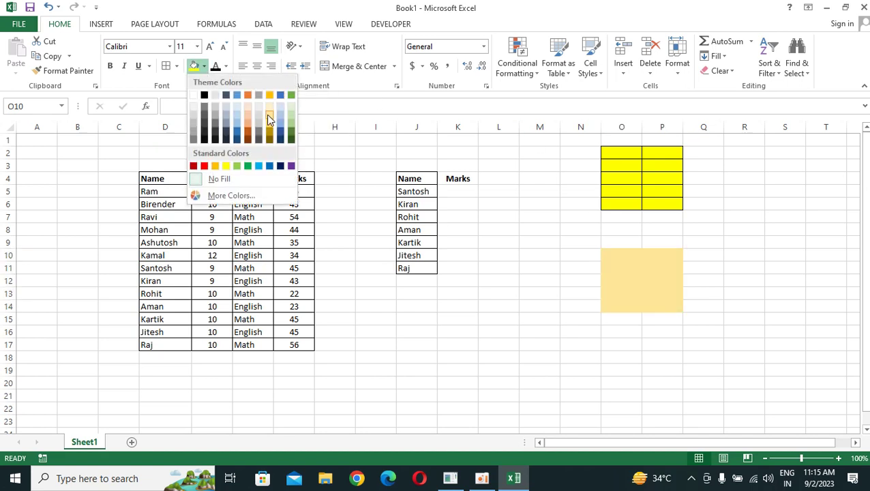
left_click(269, 117)
Fill the empty cells O17:P21 with light green
key("Down")
key("Down")
key("Down")
key("Down")
key("Down")
key("Down")
key("Down")
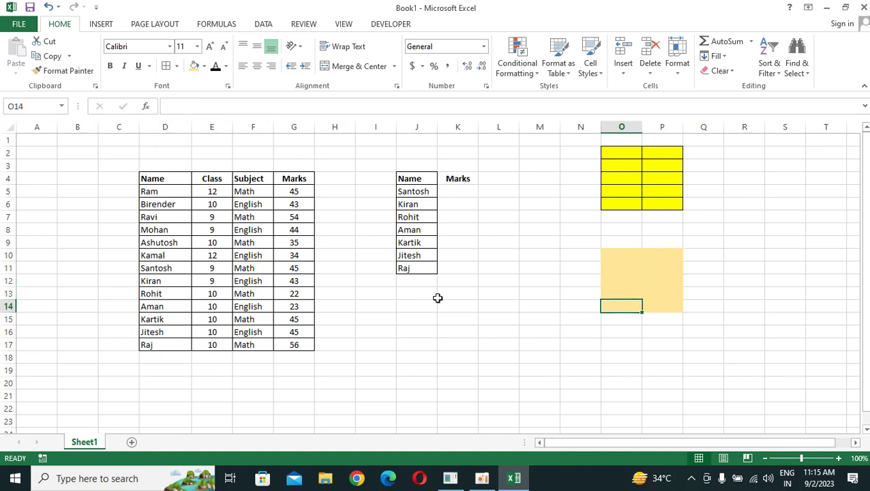
key("shift+Right")
key("shift+Down")
key("shift+Down")
key("shift+Down")
key("shift+Down")
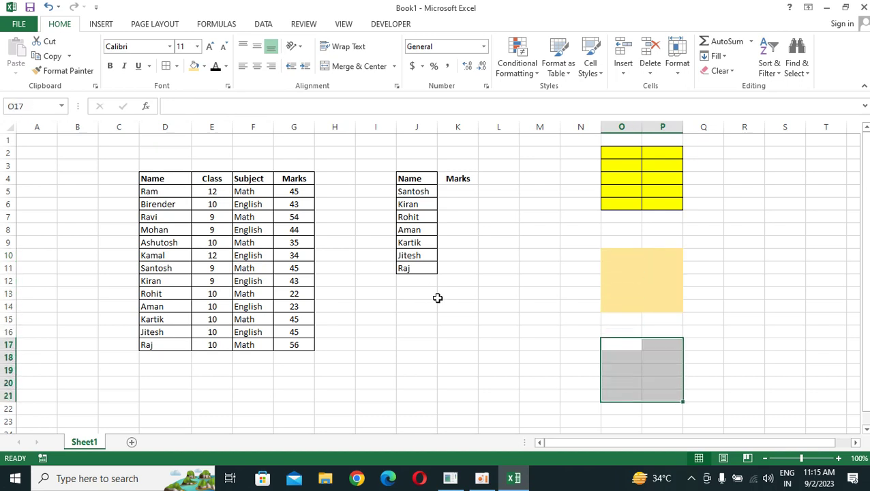
left_click(203, 67)
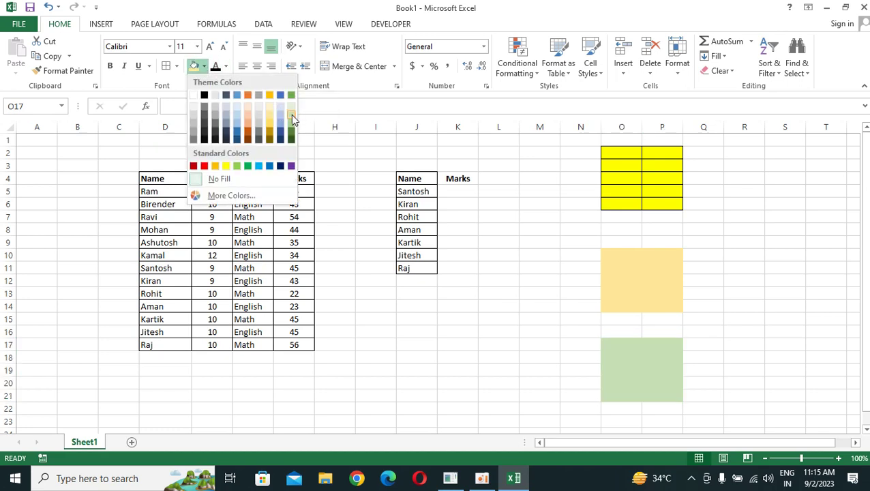
left_click(291, 114)
Enter the placeholder text c in each of the cells O17 to O20 of the green block
key("Right")
key("Up")
key("Left")
key("Down")
type("c")
key("Return")
type("c")
key("Return")
type("c")
key("Return")
type("c")
key("Return")
Enter the placeholder text b in each of the cells O11 to O13 of the light gold block
key("Up")
key("Up")
key("Up")
key("Up")
key("Up")
key("Up")
key("Up")
key("Up")
key("Up")
key("Up")
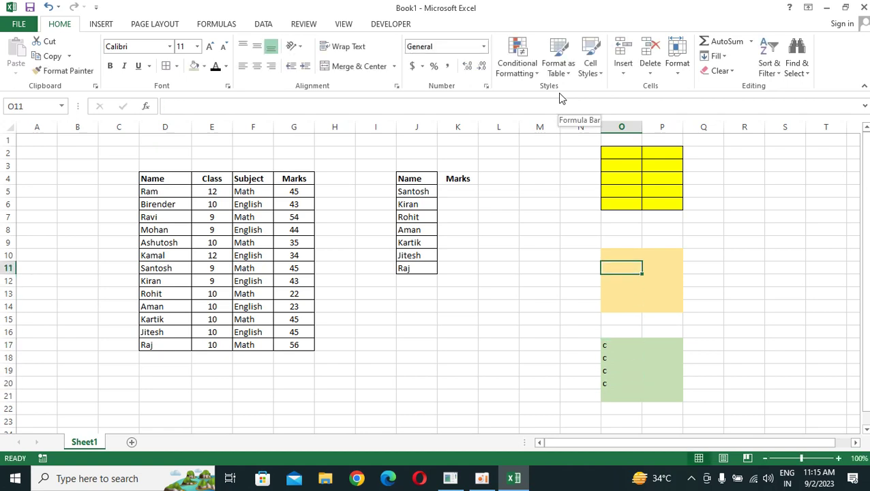
type("b")
key("Return")
type("b")
key("Return")
type("b")
key("Return")
Enter the placeholder text a in each of the cells O3 to O5 of the yellow block
key("Up")
key("Up")
key("Up")
key("Up")
key("Up")
key("Up")
key("Up")
key("Up")
key("Up")
key("Up")
key("Up")
key("Up")
key("Up")
key("Down")
key("Down")
type("a")
key("Return")
type("a")
key("Return")
type("a")
key("Return")
key("Left")
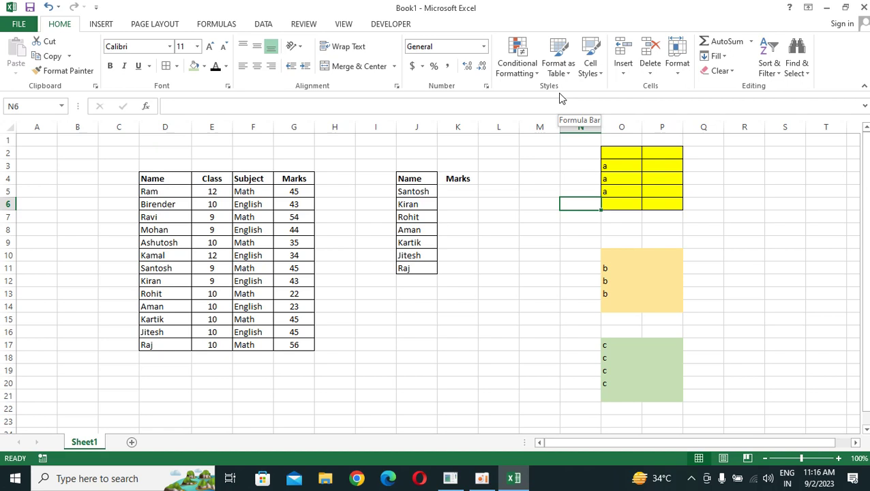
Replace the entry in O3 of the yellow block with a person's first name and fill it down to O5
key("Right")
key("Up")
key("Up")
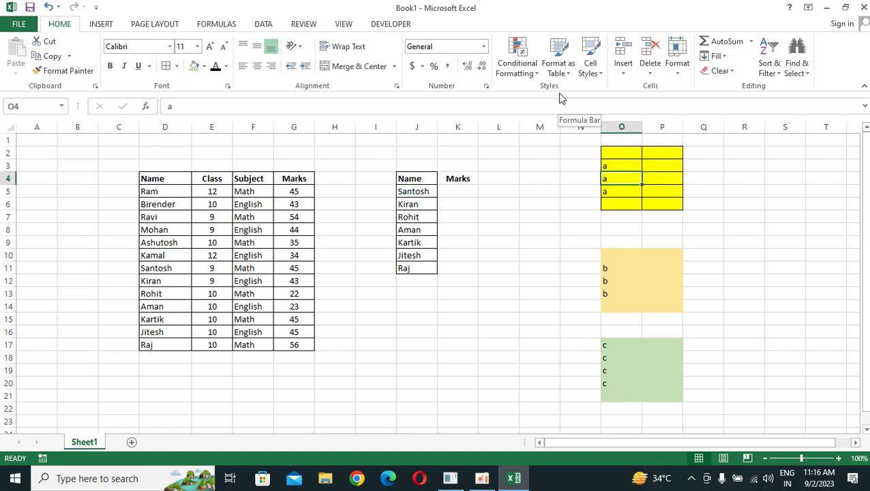
key("Up")
type("Rajn")
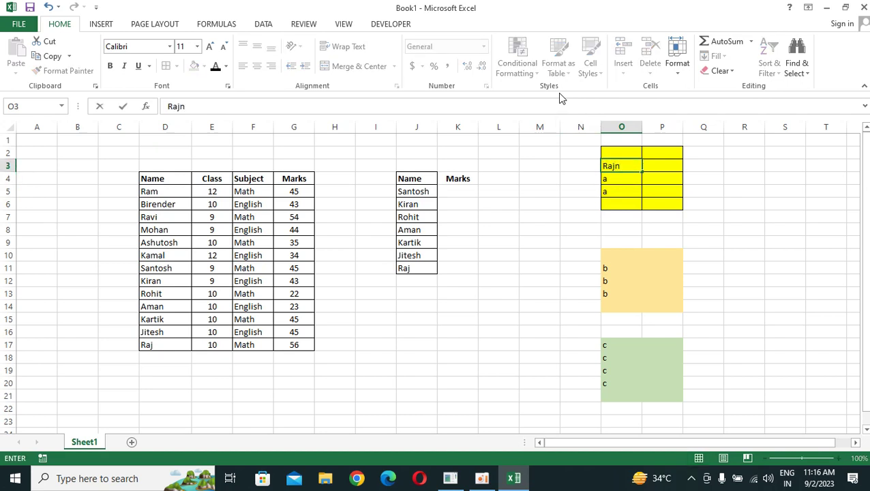
key("BackSpace")
key("shift+Down")
key("shift+Down")
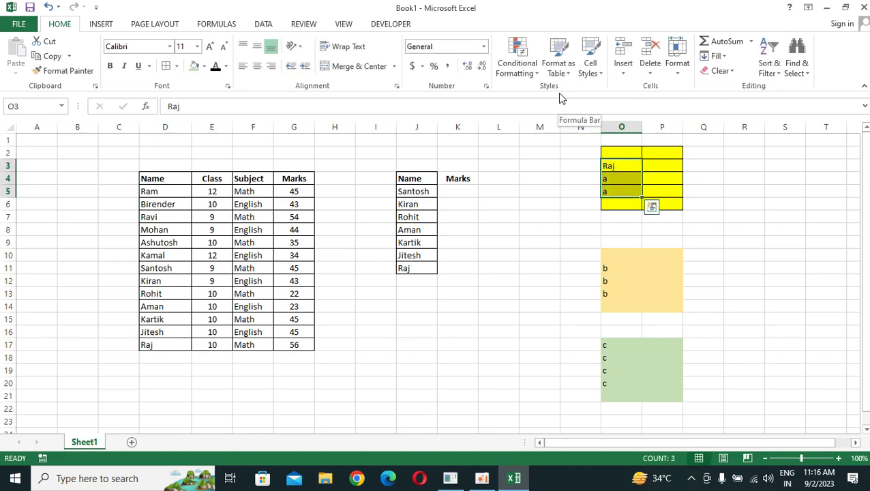
key("ctrl+d")
Replace the entry in O11 of the light gold block with a second first name and fill it down to O13
key("Down")
key("Down")
key("Down")
key("Down")
key("Down")
key("Down")
key("Down")
key("Down")
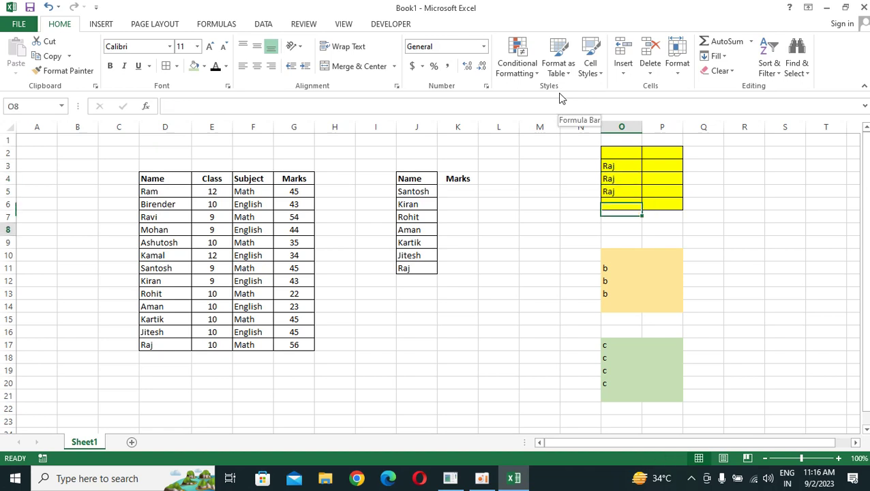
type("M")
key("BackSpace")
type("Kamal")
key("ctrl+Return")
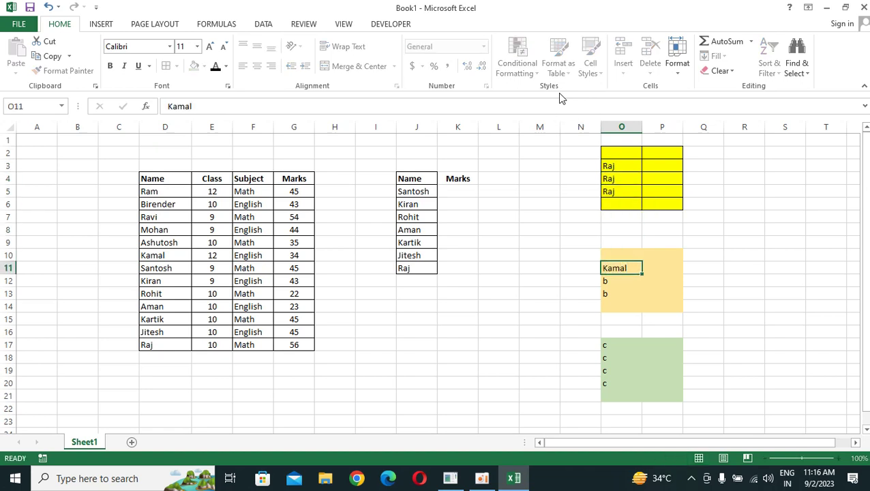
key("shift+Down")
key("shift+Down")
key("ctrl+d")
Replace the entry in O17 of the green block with a third first name and fill it down to O21
key("Down")
key("Down")
key("Down")
key("Down")
key("Down")
key("Down")
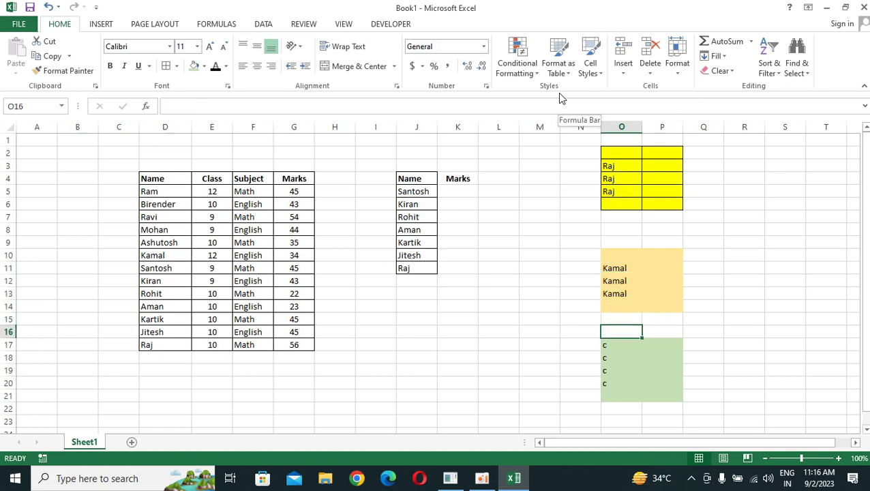
type("Mukesh")
key("ctrl+Return")
key("shift+Down")
key("shift+Down")
key("shift+Down")
key("shift+Down")
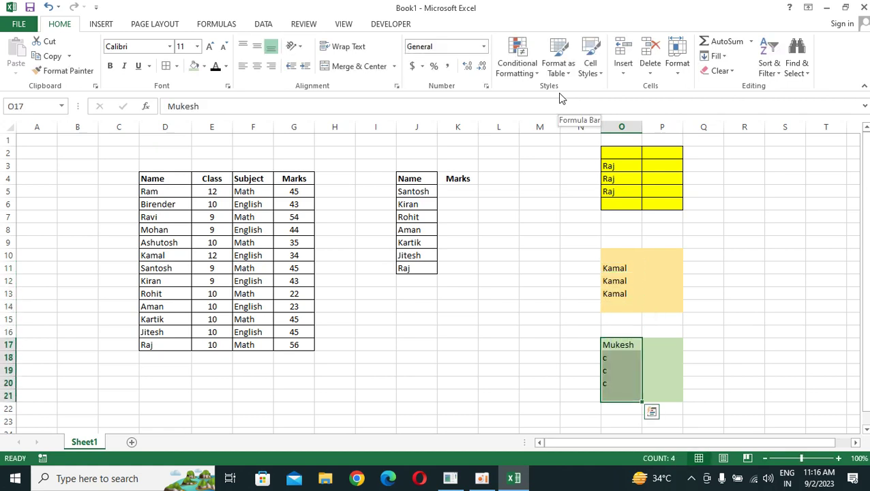
key("ctrl+d")
key("Up")
key("Up")
key("Up")
key("Up")
key("Up")
key("Up")
key("Up")
key("Up")
key("Up")
key("Up")
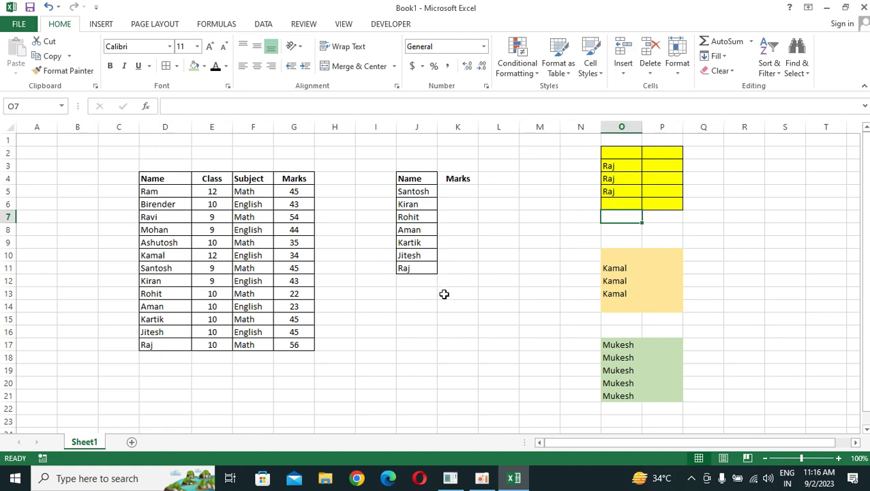
left_click(444, 294)
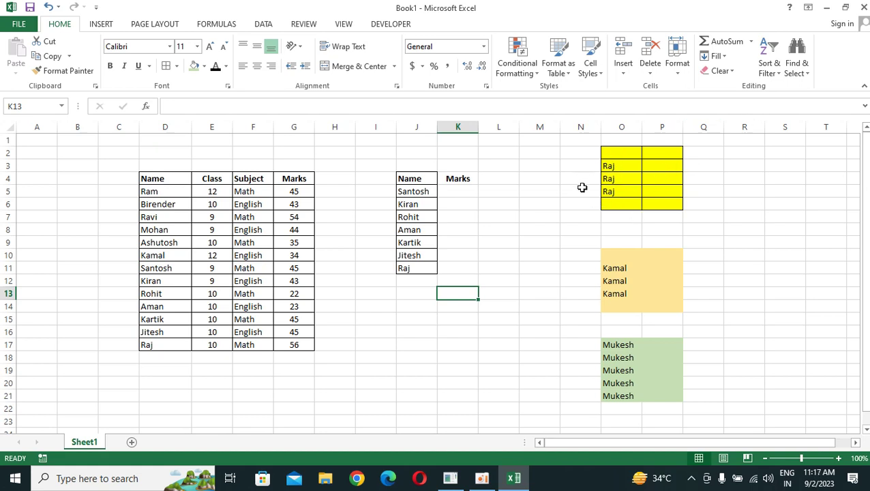
left_click(617, 154)
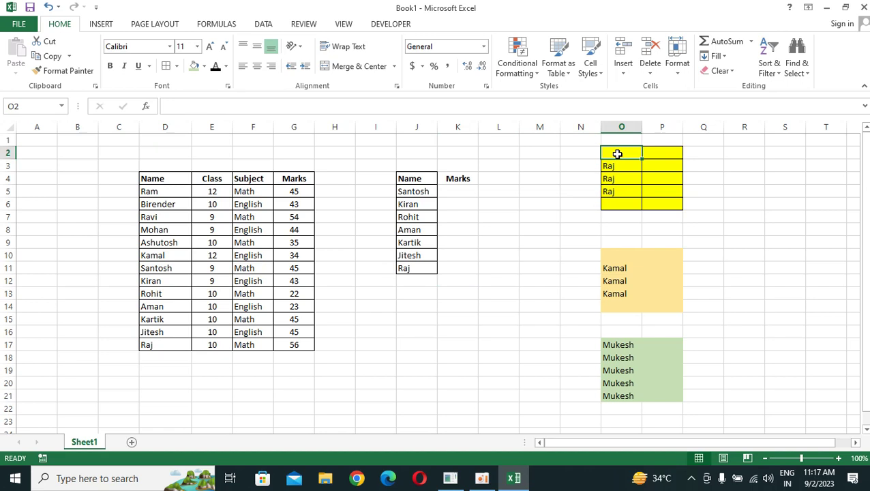
key("shift+Right")
key("shift+Down")
key("shift+Down")
key("shift+Down")
key("shift+Down")
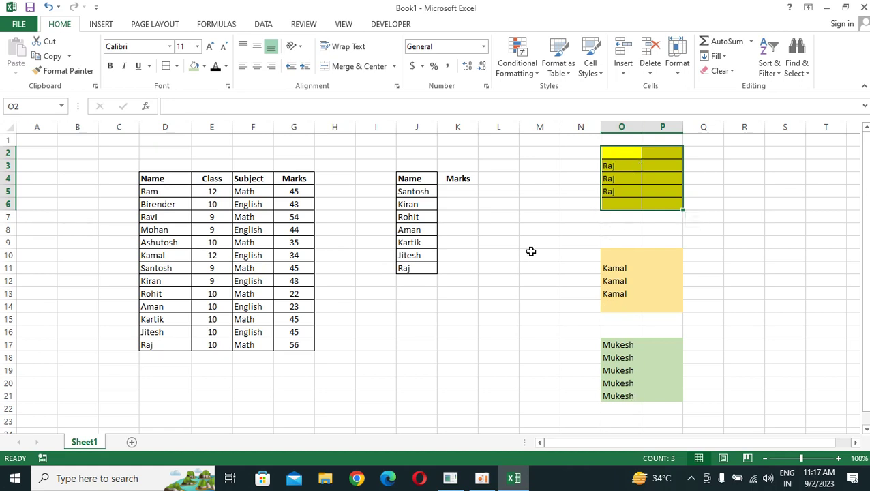
left_click(444, 193)
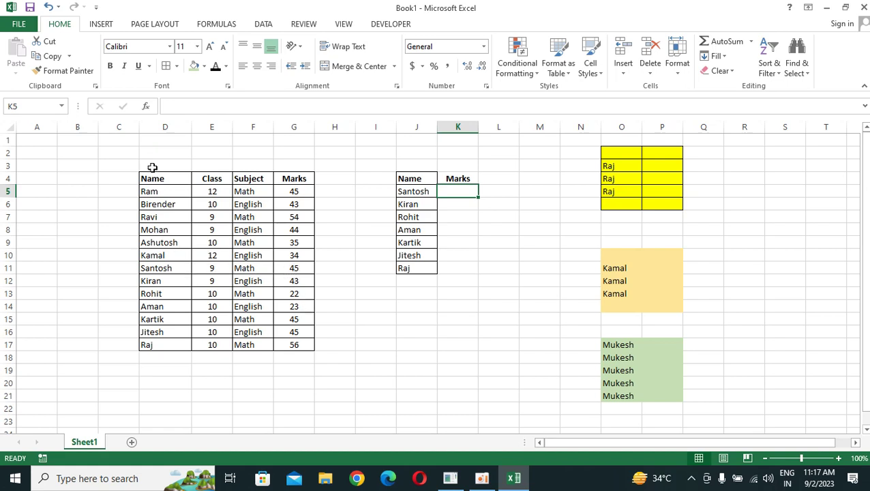
left_click(172, 232)
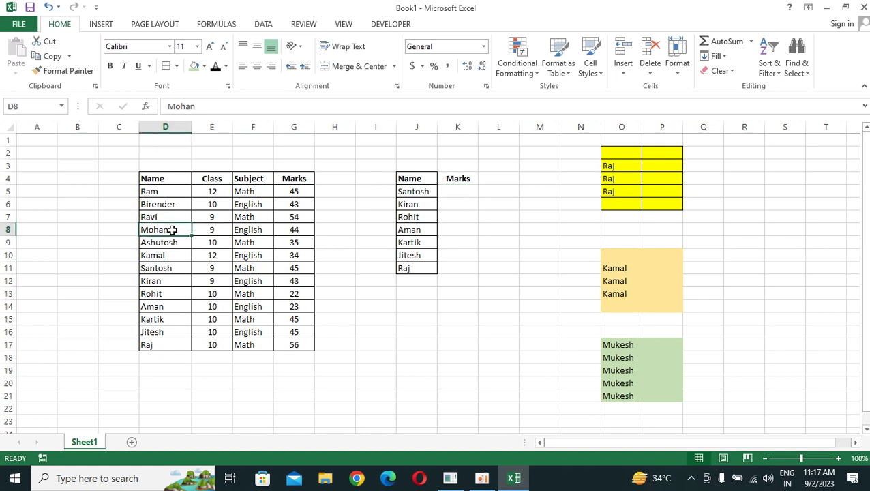
Start a VLOOKUP formula in K5, the first Marks cell of the second table, with J5 as the lookup value
left_click(453, 190)
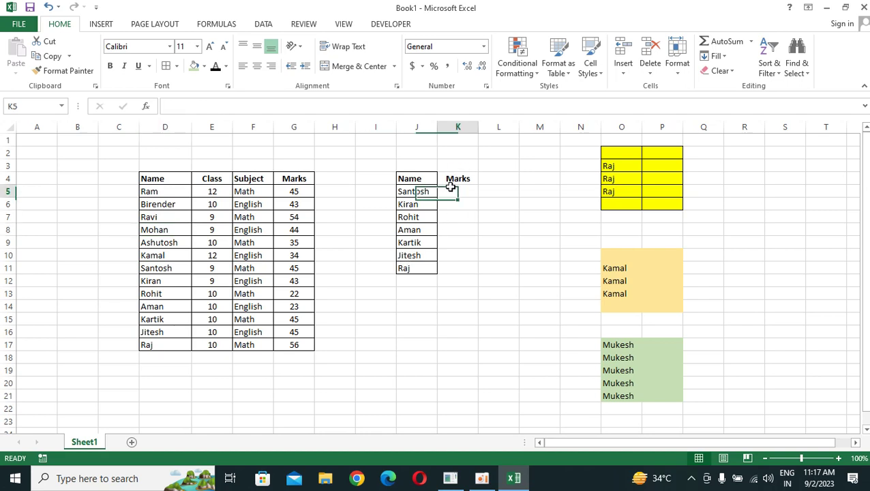
type("=vl")
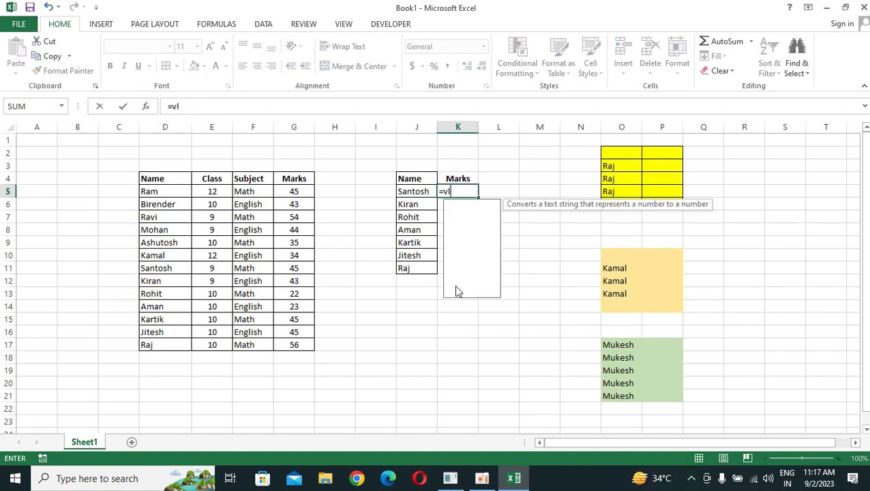
key("Tab")
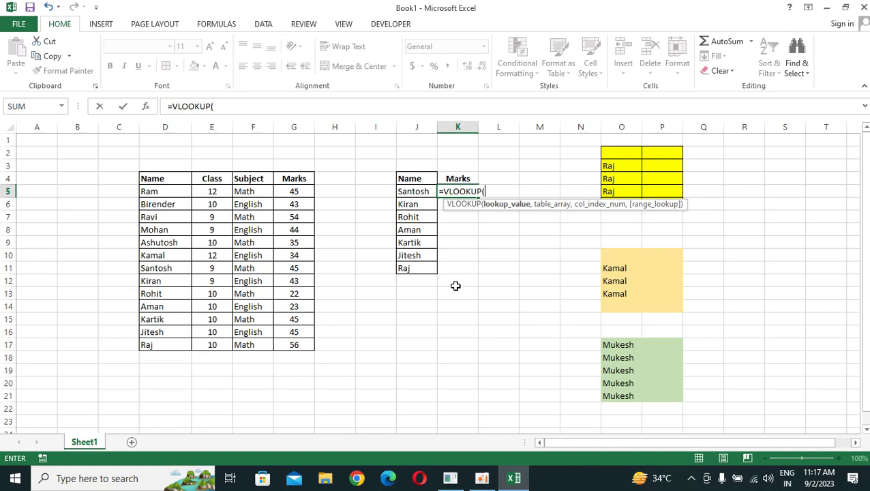
left_click(421, 192)
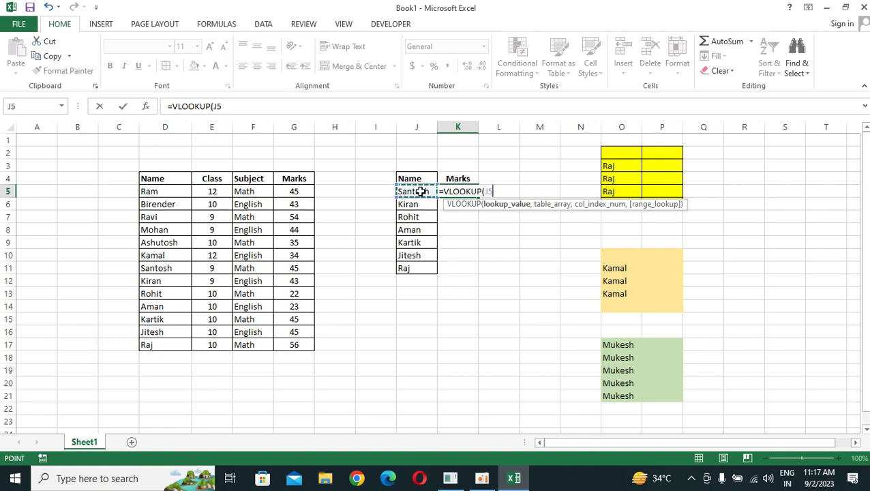
type(",")
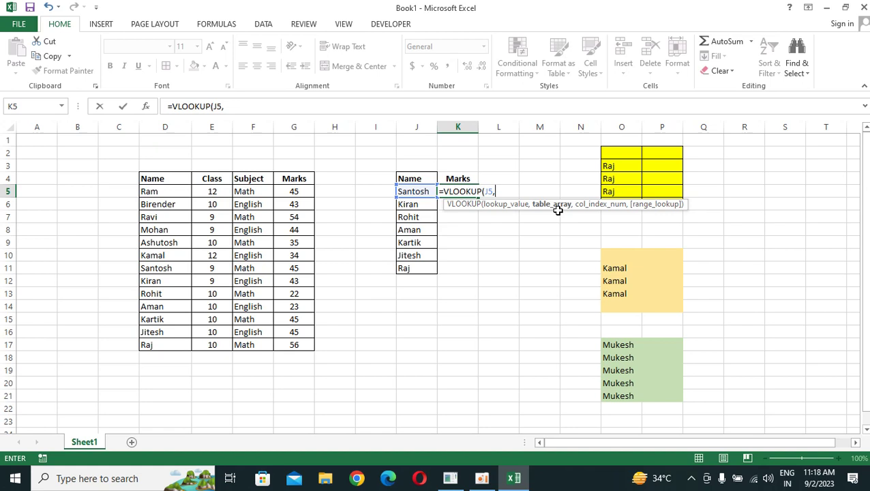
Try F4:G17, the Subject and Marks columns, as the table array of the VLOOKUP
key("Left")
key("Left")
key("Left")
key("Left")
key("Left")
key("Left")
key("Left")
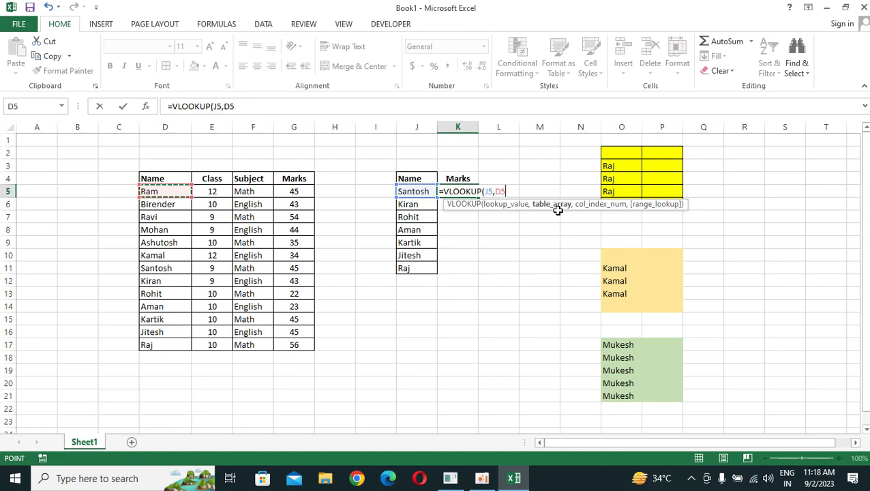
key("Down")
key("Down")
key("Up")
key("Up")
key("Up")
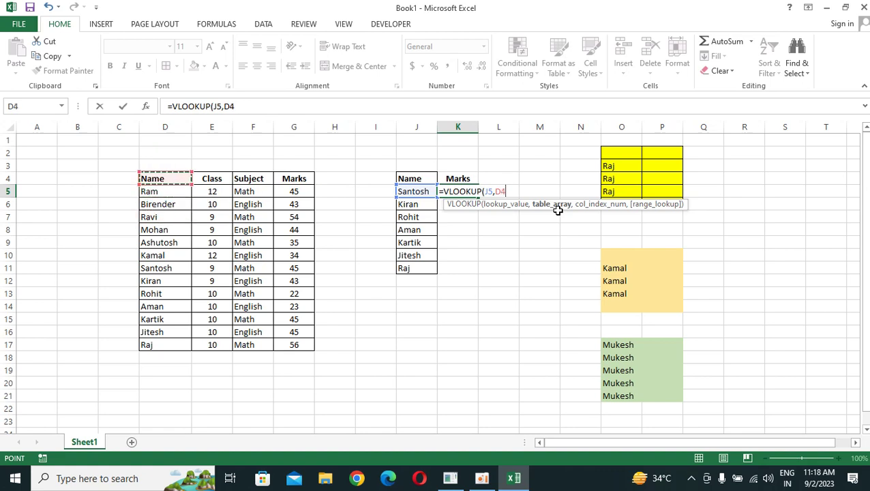
key("Right")
key("shift+Right")
key("shift+Right")
key("ctrl+shift+Down")
key("Left")
key("Right")
key("Right")
key("Right")
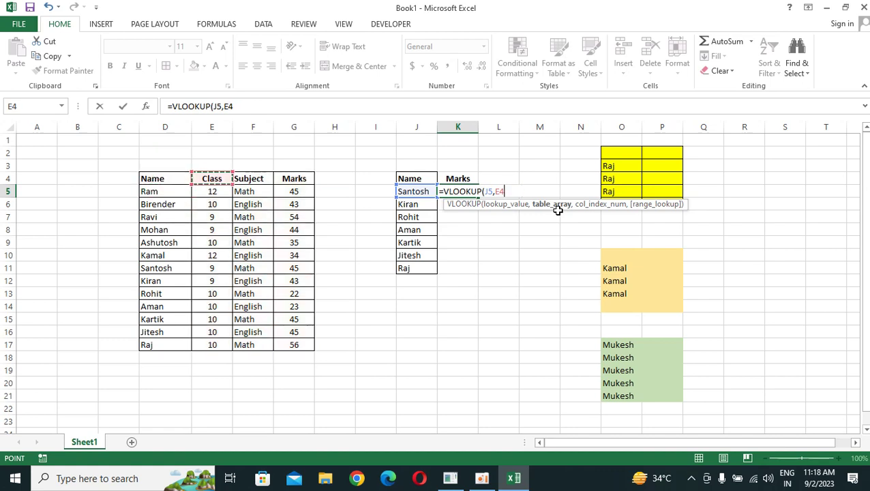
key("Left")
key("shift+Right")
key("ctrl+shift+Down")
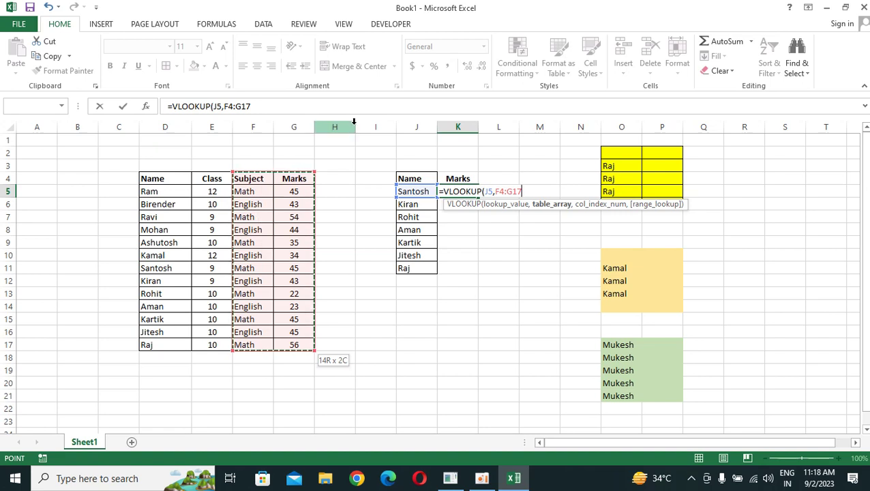
Try the Name column alone, D4:D17, as the table array and remove it from the formula again
key("Left")
key("Left")
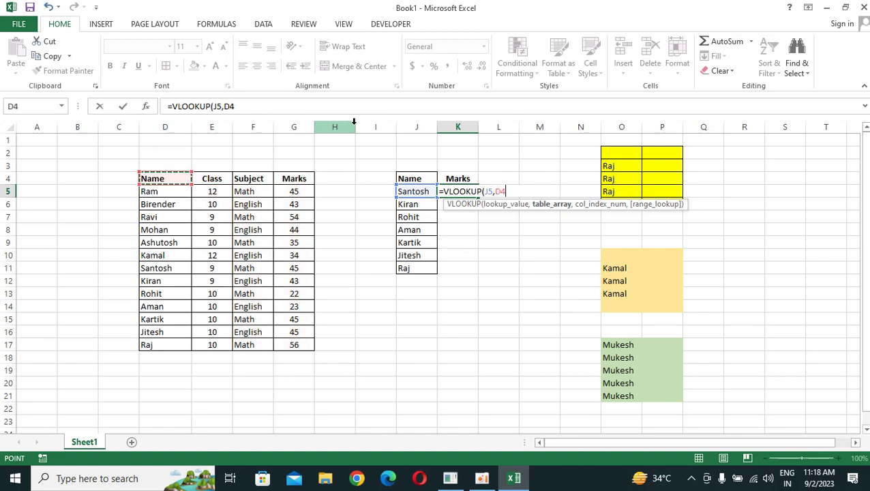
key("ctrl+shift+Down")
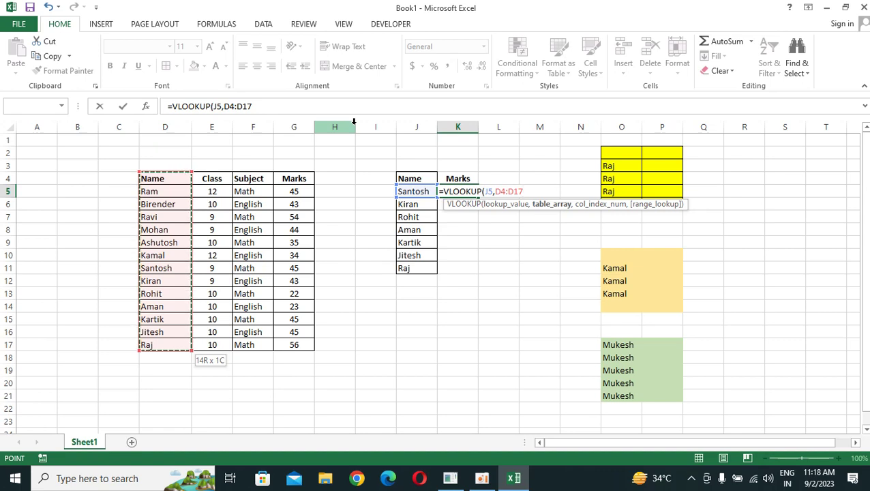
type(",")
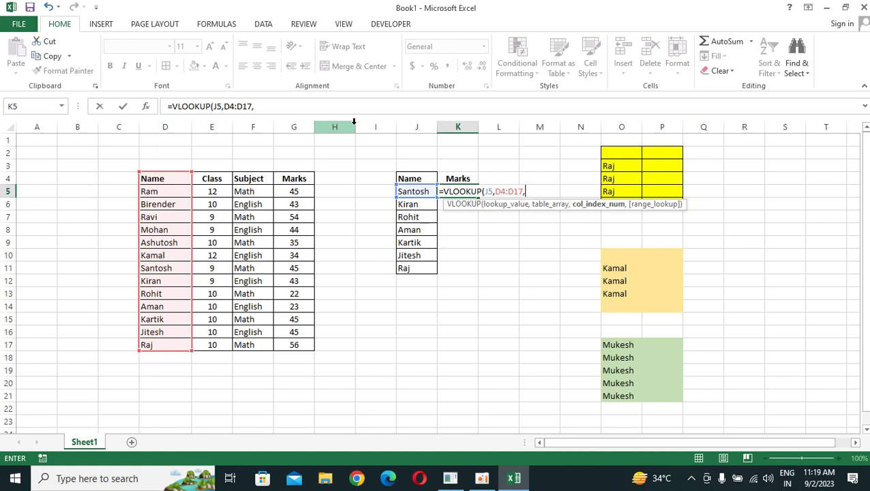
key("BackSpace")
key("BackSpace")
key("BackSpace")
key("BackSpace")
key("BackSpace")
key("BackSpace")
key("BackSpace")
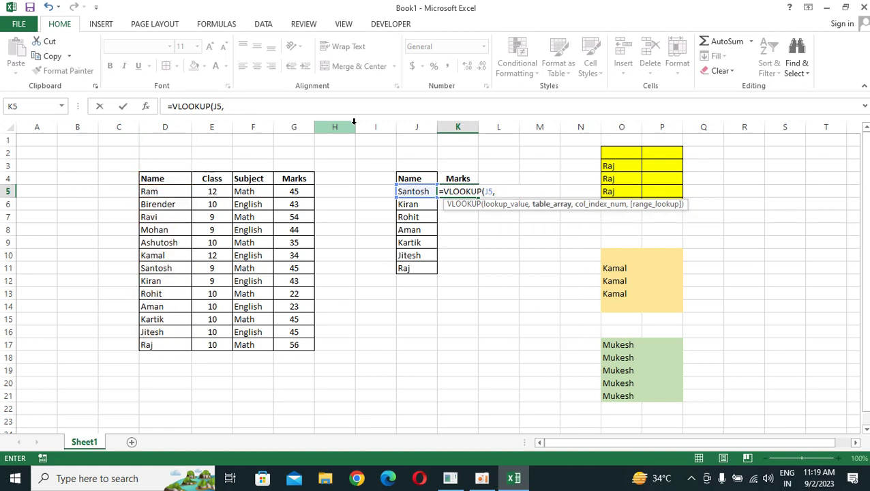
Set the table array to the whole first table, D4:G17, including its header row
left_click(163, 178)
key("shift+Right")
key("shift+Right")
key("shift+Right")
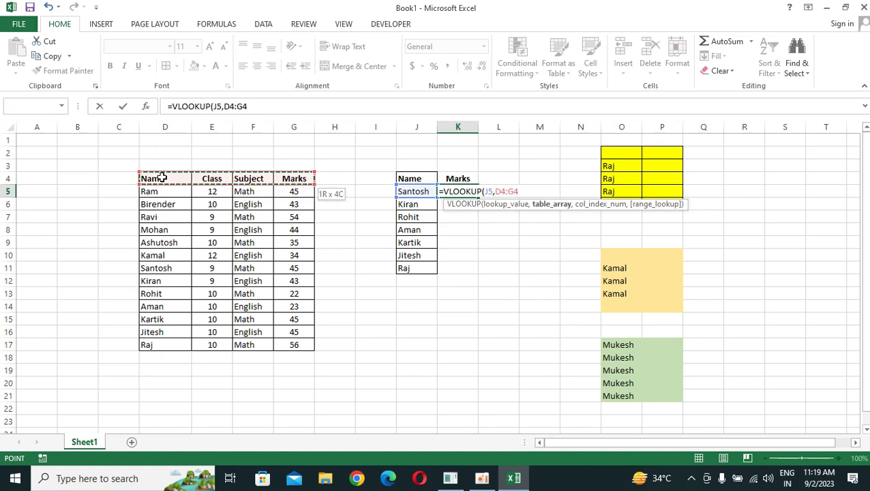
key("shift+Left")
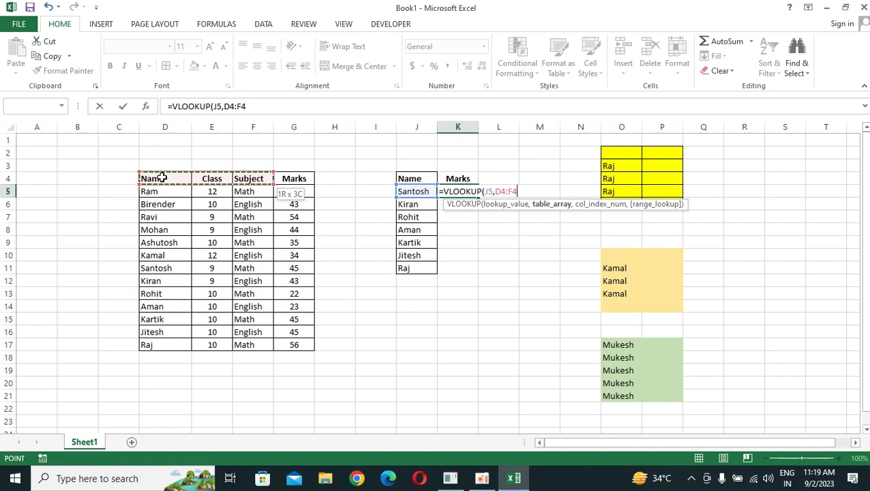
key("shift+Right")
key("ctrl+shift+Down")
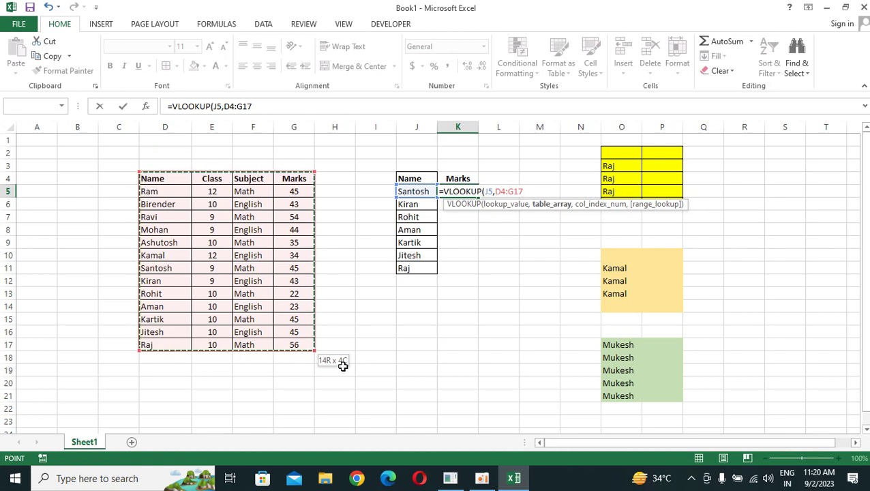
key("shift+Left")
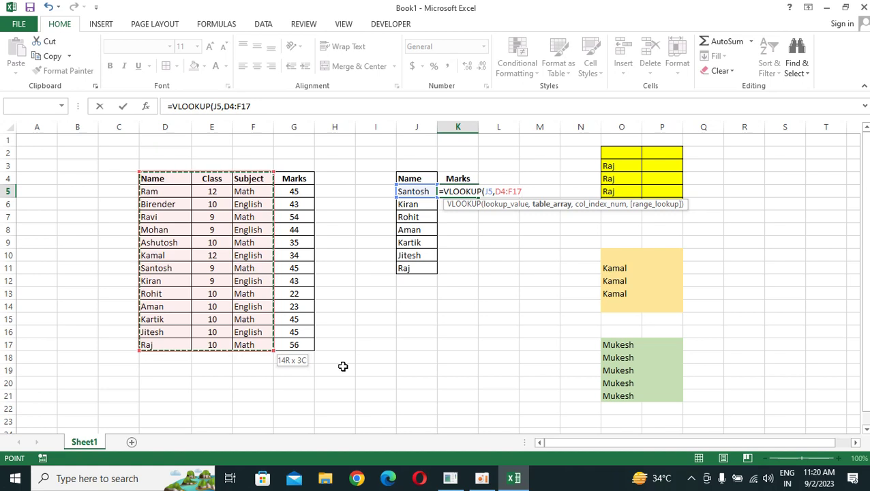
key("shift+Right")
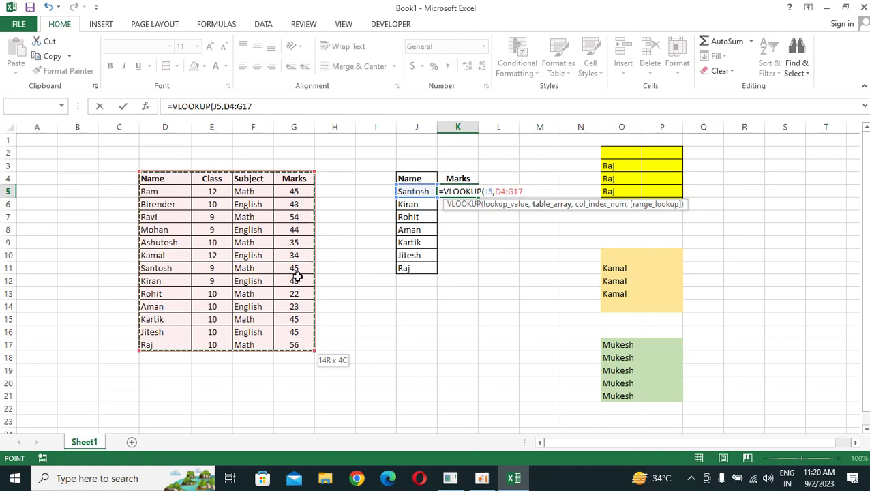
Complete the VLOOKUP in K5 with column index 4 and range lookup 0 for an exact match
type(",")
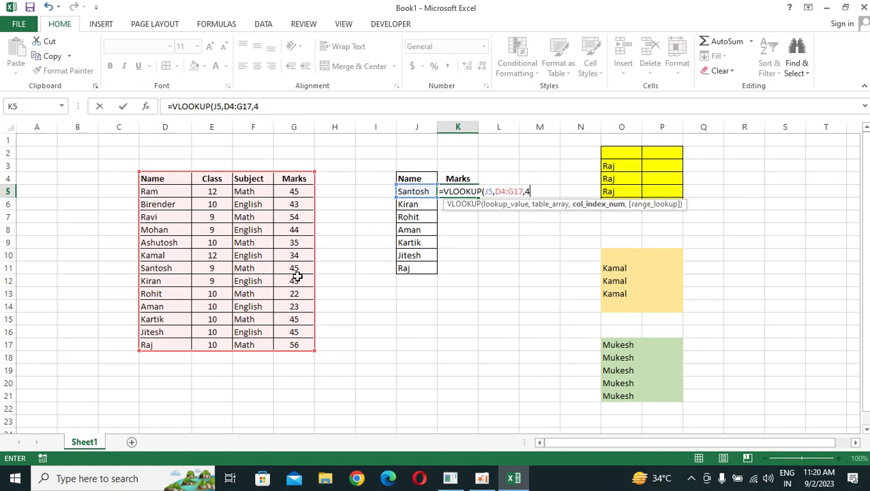
type("4,")
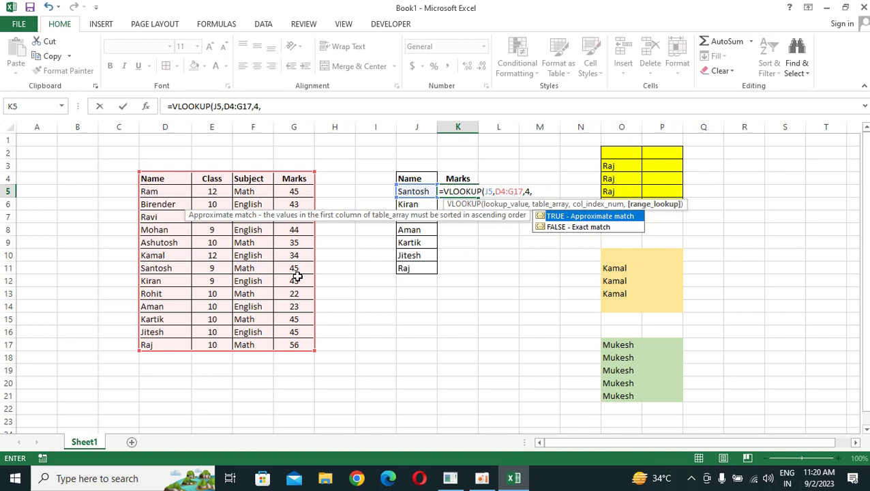
type("0")
type(")")
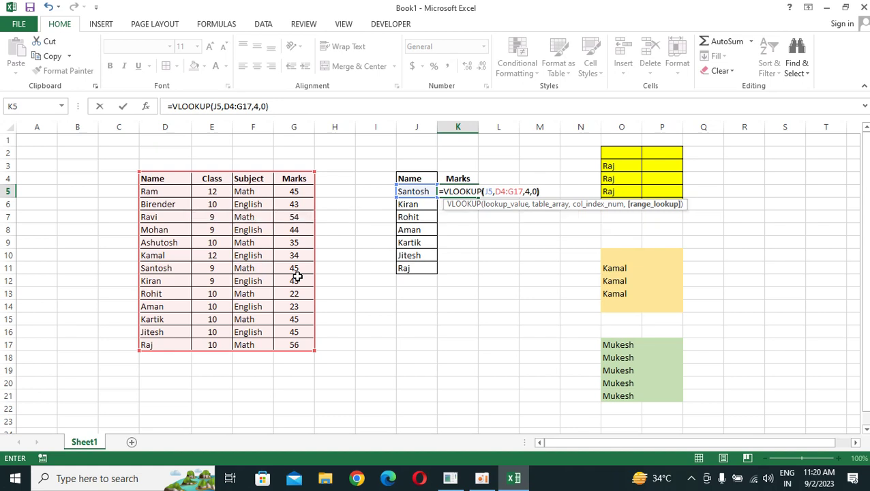
key("Return")
key("Up")
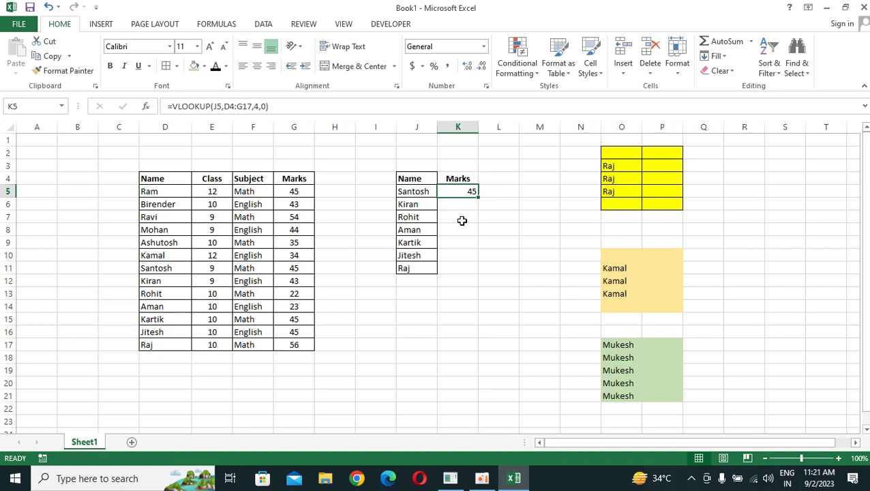
Fill the VLOOKUP formula from K5 down to K11 for the remaining students
key("shift+Down")
key("shift+Down")
key("shift+Down")
key("shift+Down")
key("shift+Down")
key("shift+Down")
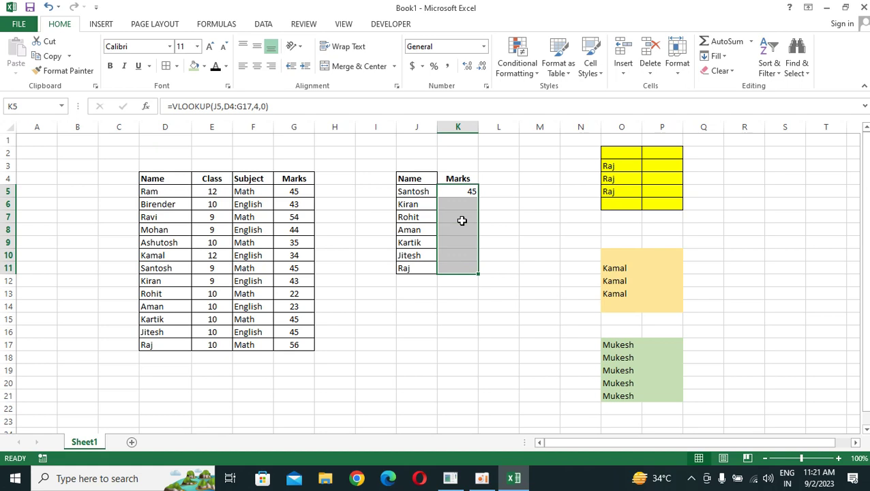
key("ctrl+d")
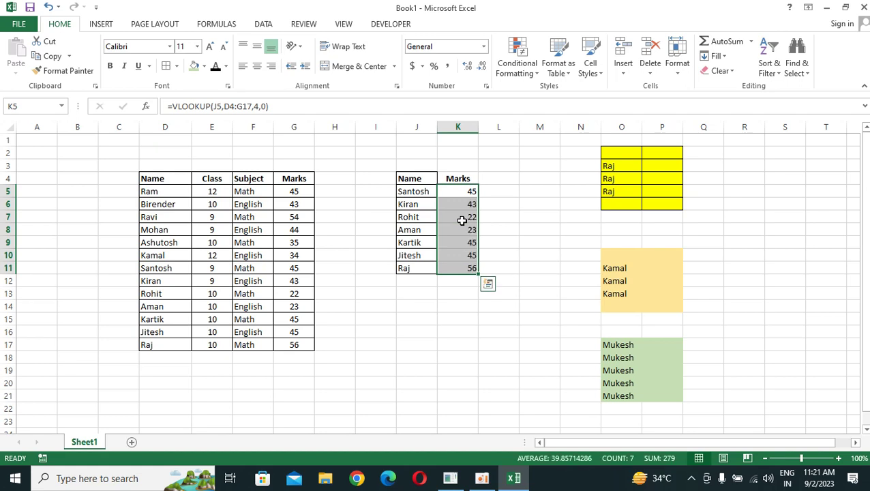
Compare the table array references in the filled VLOOKUP formulas of the upper Marks cells, starting from K5
key("Down")
key("Down")
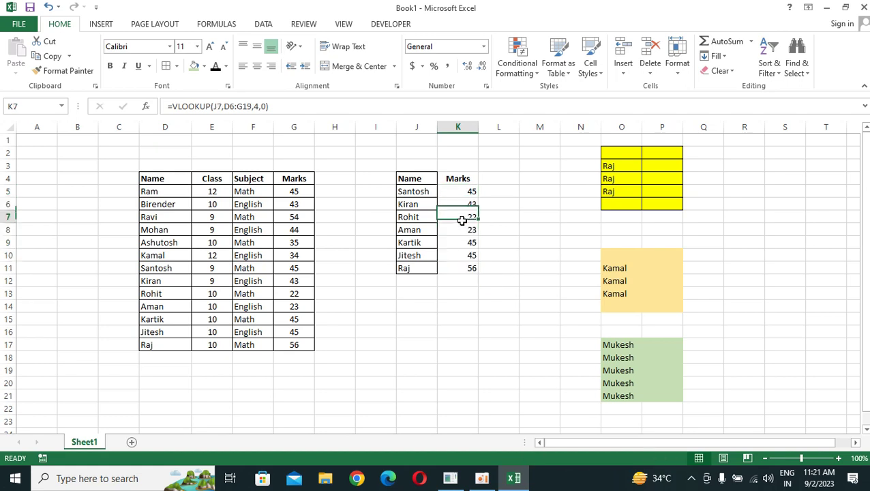
key("Up")
key("Down")
key("Down")
key("Down")
key("Up")
key("Up")
key("Up")
key("Up")
key("Down")
key("Down")
key("Down")
key("Up")
key("Up")
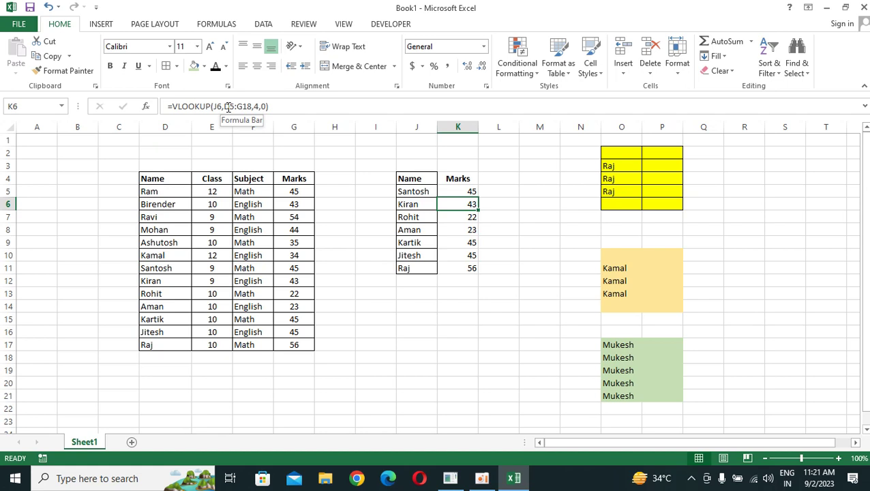
key("Up")
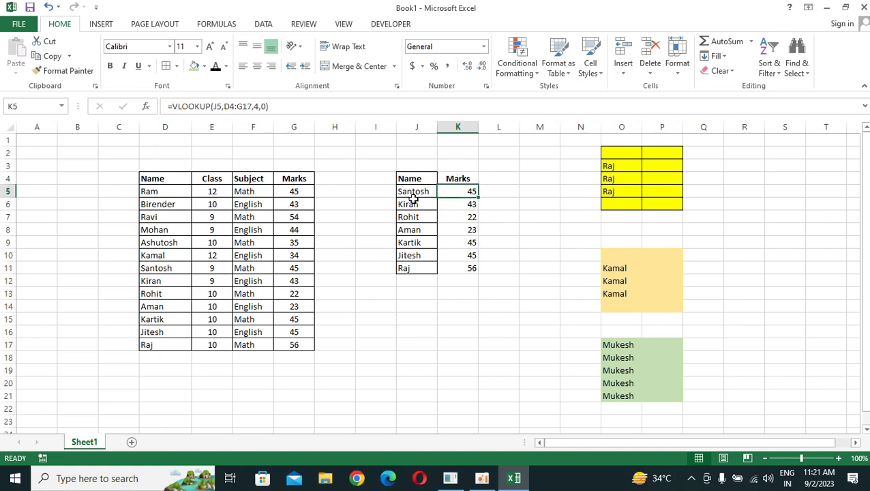
key("Down")
key("Down")
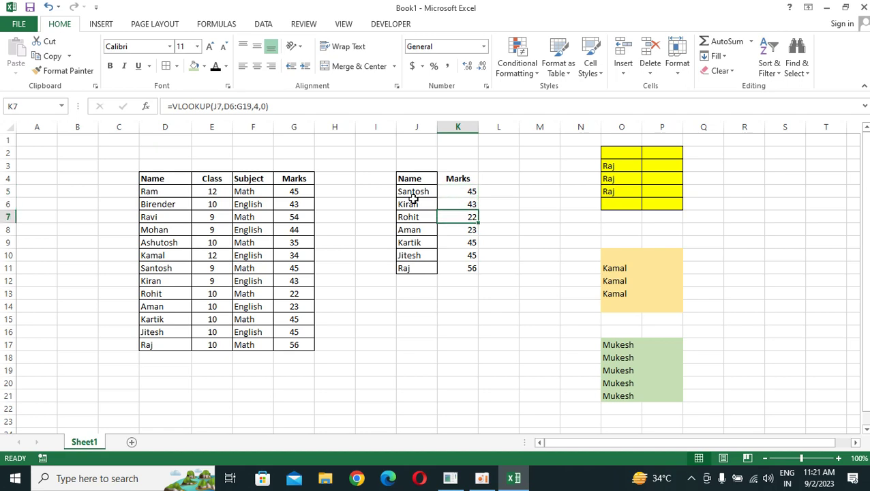
key("Up")
key("Up")
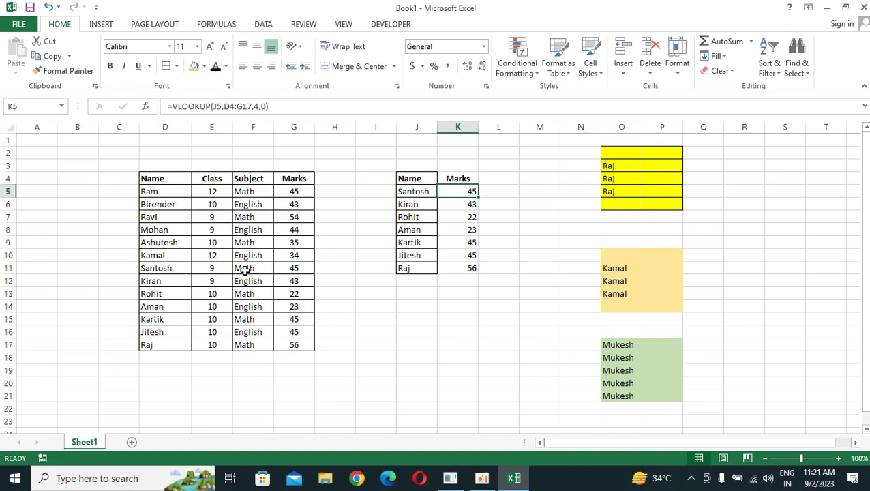
Check the table array in the last formula, K11, and select D9:G23 to illustrate how the lookup range shifts
key("Down")
key("Down")
key("Down")
key("Down")
key("Down")
key("Down")
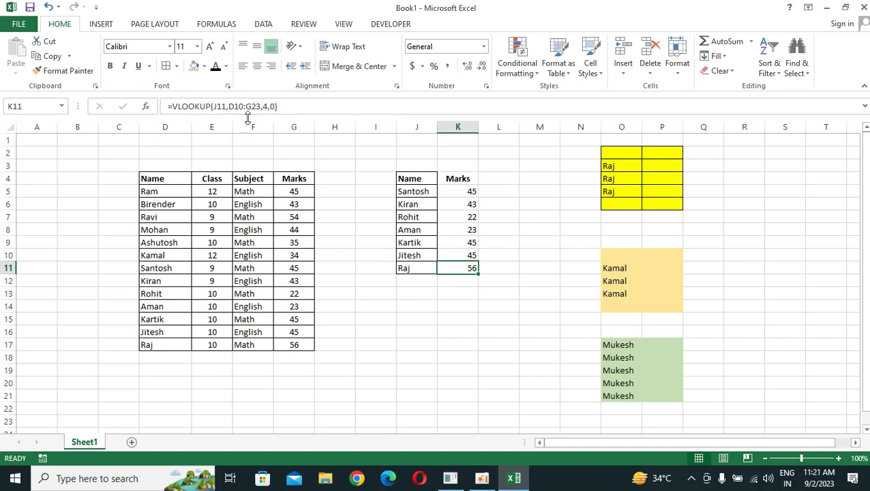
left_click(154, 244)
key("shift+Down")
key("shift+Down")
key("shift+Down")
key("shift+Down")
key("shift+Down")
key("shift+Down")
key("shift+Down")
key("shift+Down")
key("shift+Down")
key("shift+Down")
key("shift+Down")
key("shift+Down")
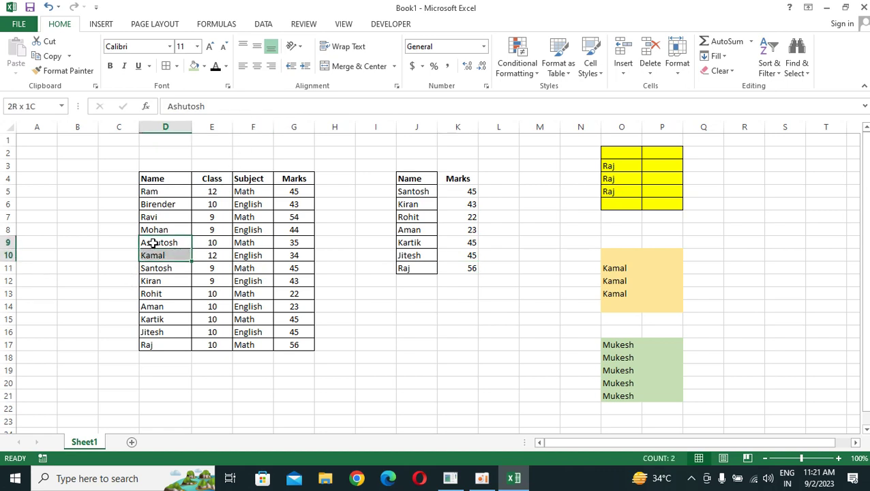
key("shift+Down")
key("shift+Down")
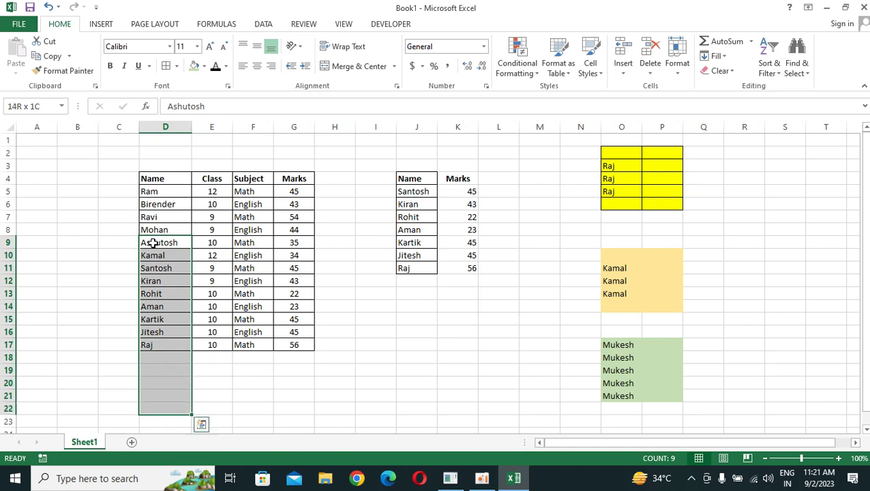
key("shift+Right")
key("shift+Right")
key("shift+Right")
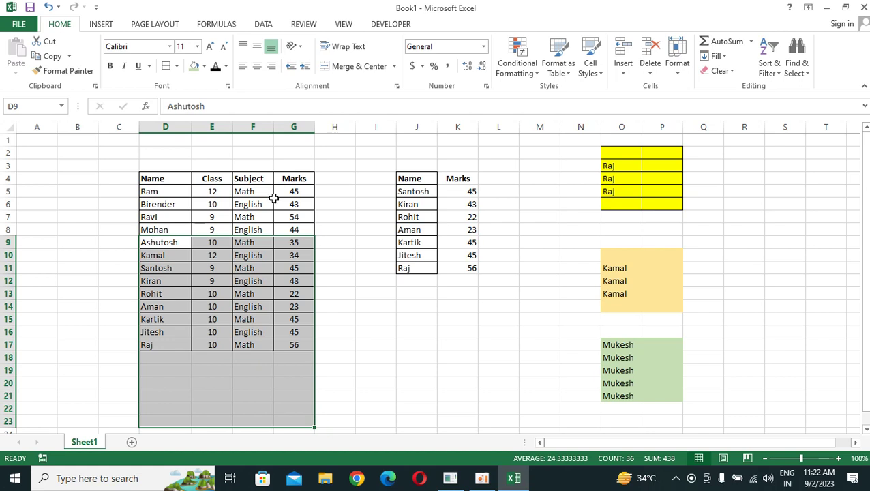
Make the table array in K5's VLOOKUP formula absolute as $D$4:$G$17
left_click(472, 192)
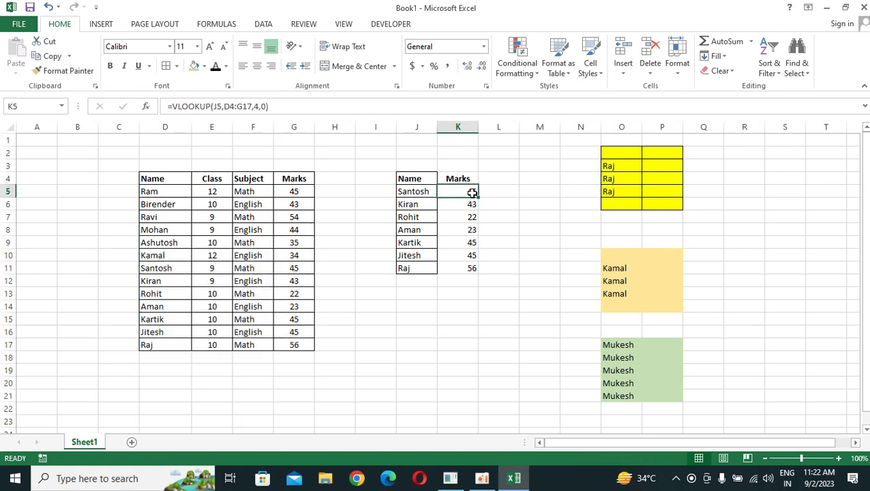
left_click(225, 107)
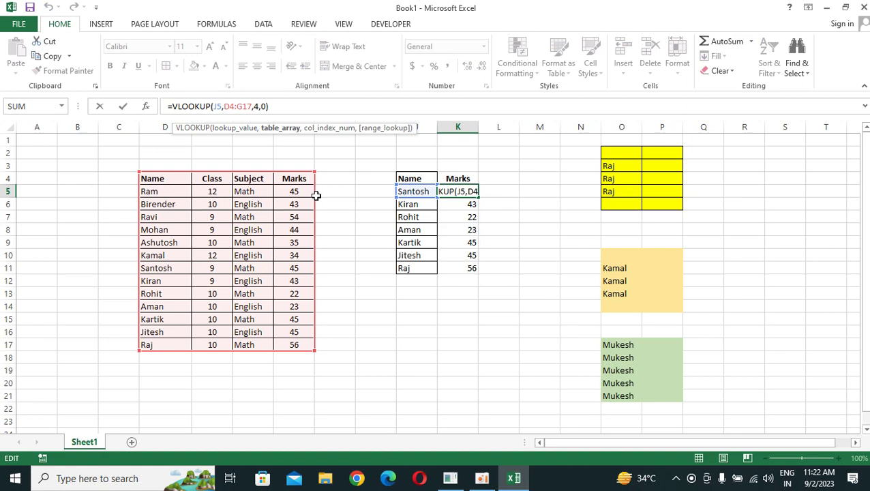
type("$D$")
key("Right")
key("Right")
type("$")
key("Right")
type("$")
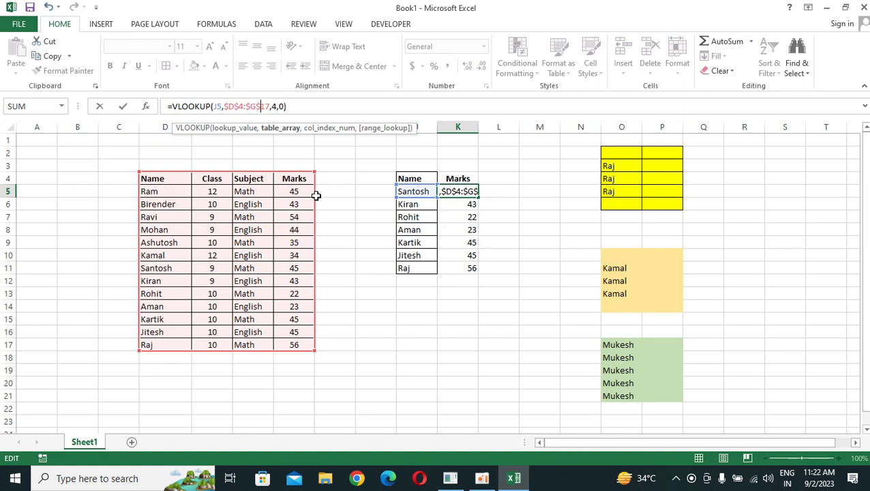
key("Return")
Fill the VLOOKUP formula with the locked range from K5 down to K11
key("Up")
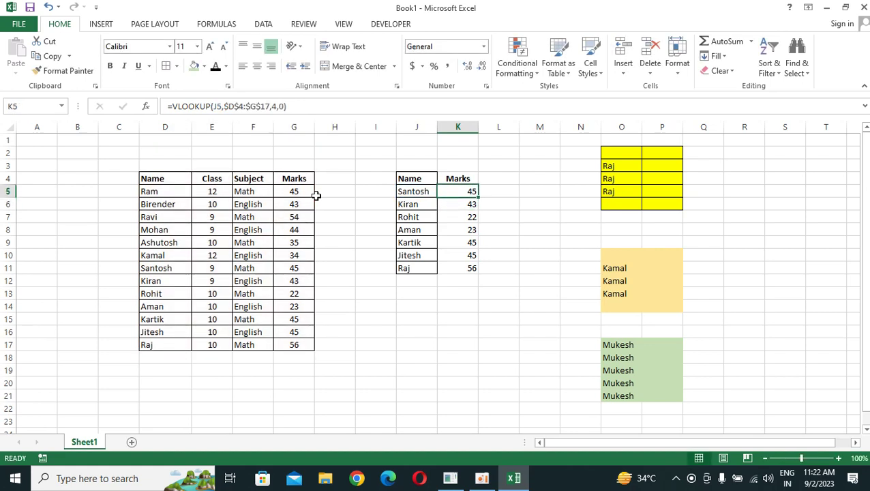
key("ctrl+shift+Down")
key("ctrl+d")
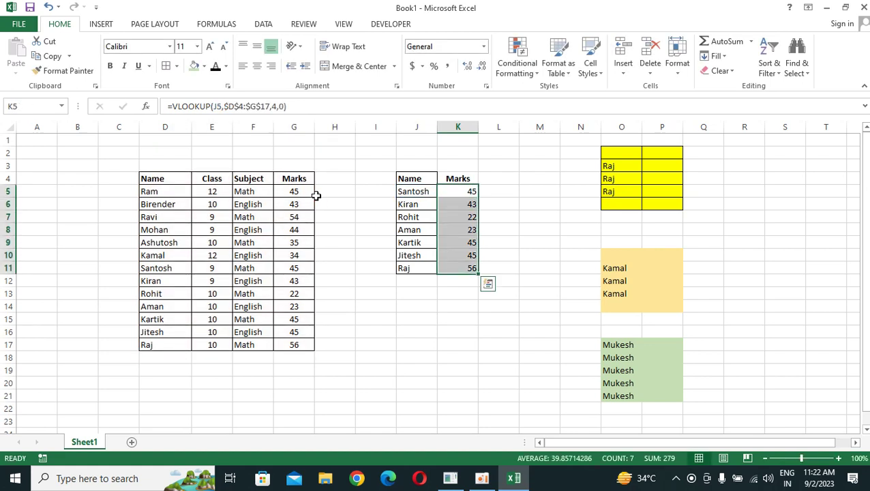
Compare the table array and lookup value references in the refilled VLOOKUP formulas of the Marks cells K5 to K11
key("Down")
key("Down")
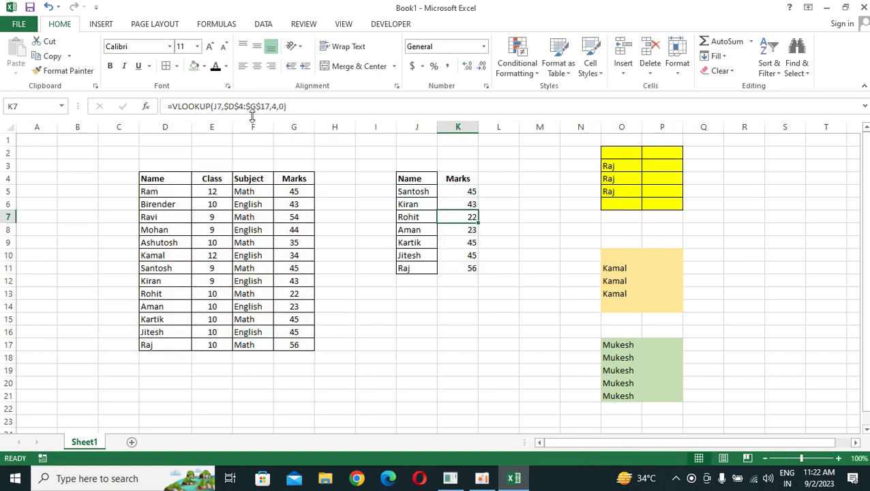
key("Down")
key("Down")
key("Down")
key("Down")
key("Up")
key("Up")
key("Up")
key("Up")
key("Up")
key("Up")
key("Down")
key("Down")
key("Down")
key("Down")
key("Down")
key("Down")
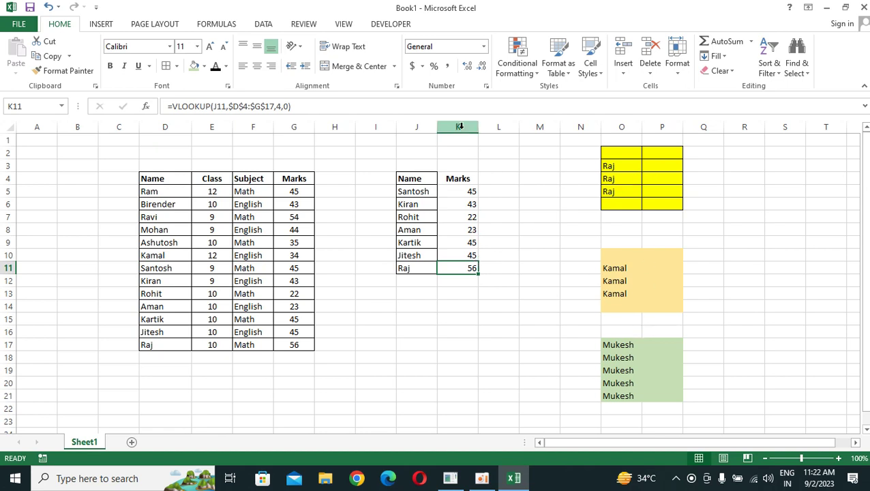
key("Up")
key("Up")
key("Up")
key("Up")
key("Up")
key("Up")
key("Up")
key("Up")
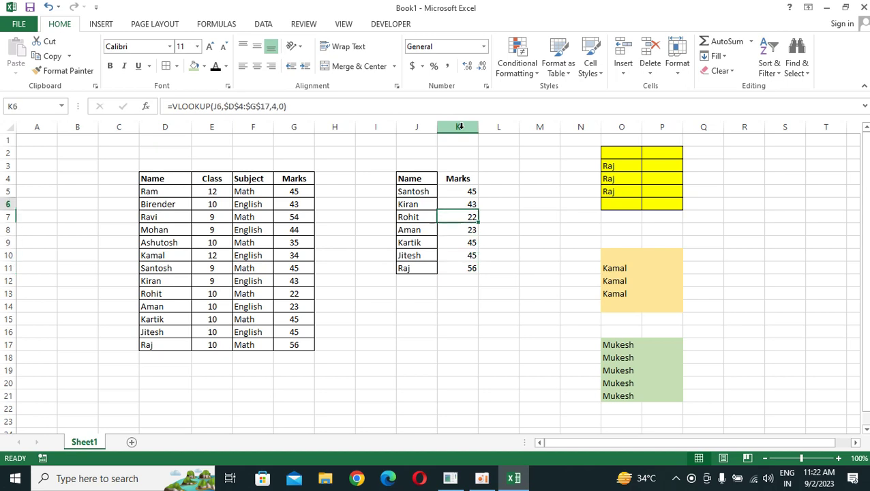
key("Down")
key("Down")
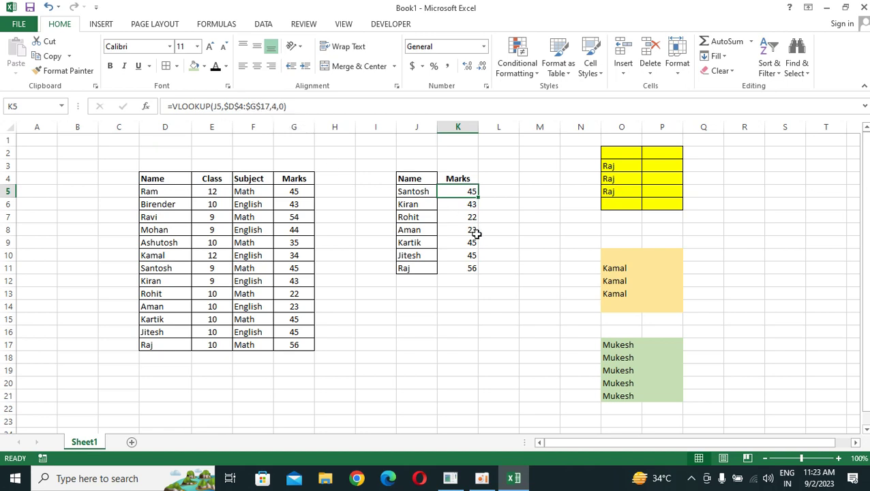
left_click(458, 268)
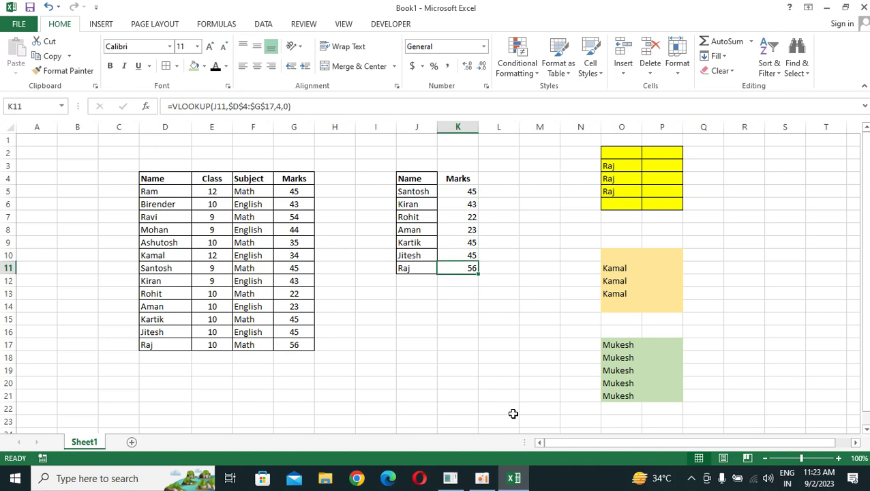
left_click(484, 480)
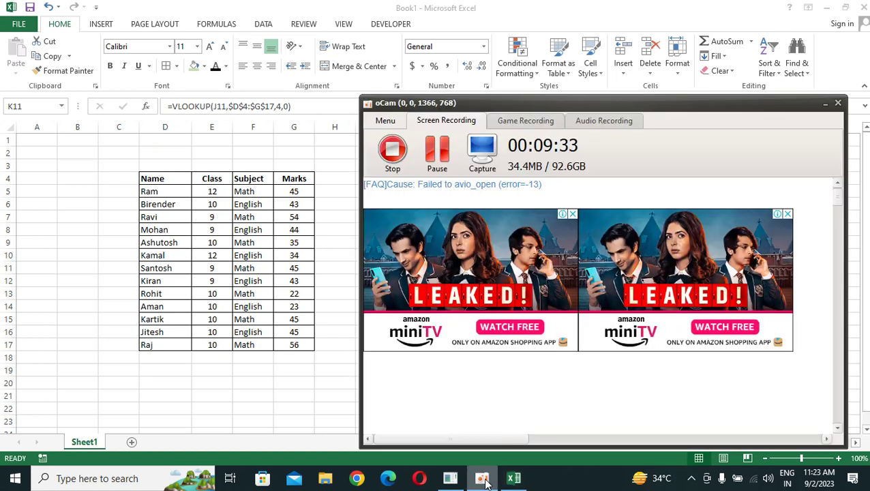